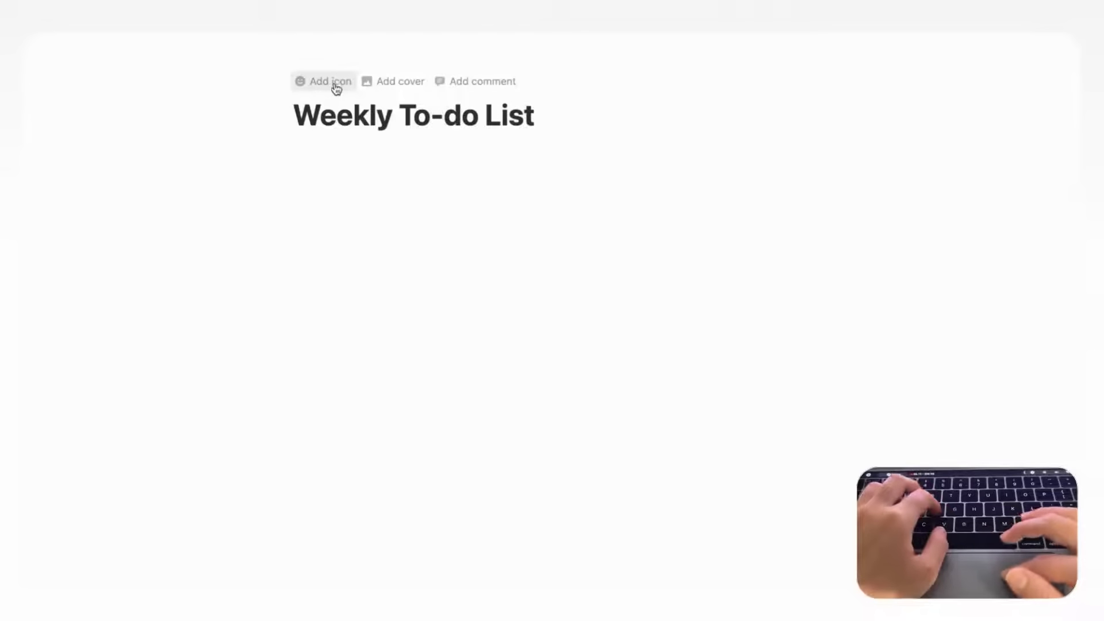
Step: Give the Weekly To-do List page a circled checkmark icon, searching the icon set for "check"
click(336, 86)
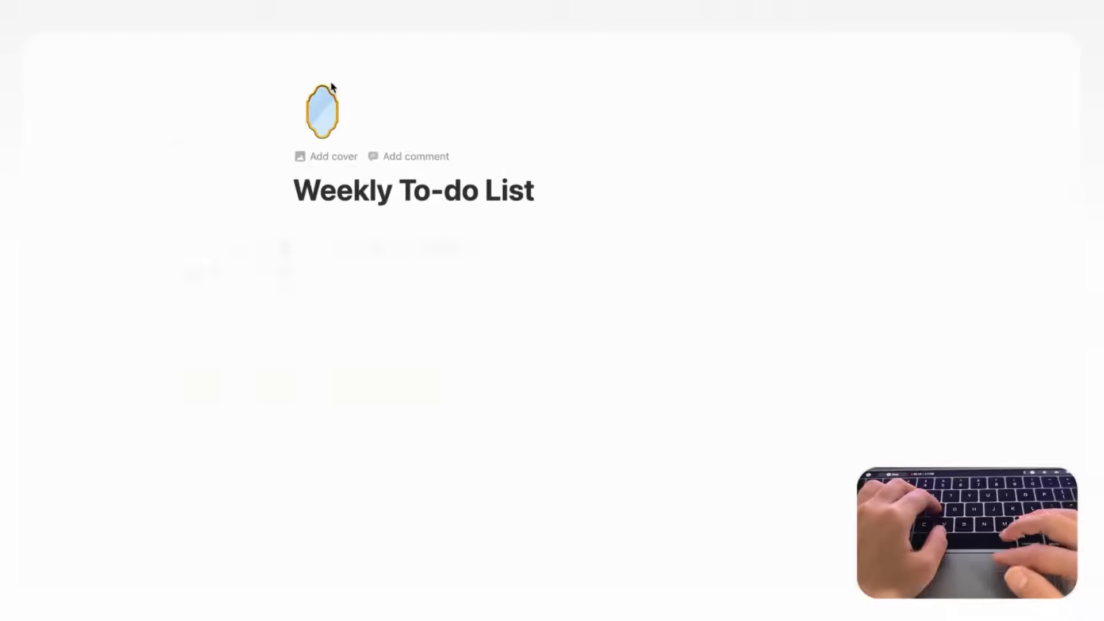
click(322, 111)
click(239, 157)
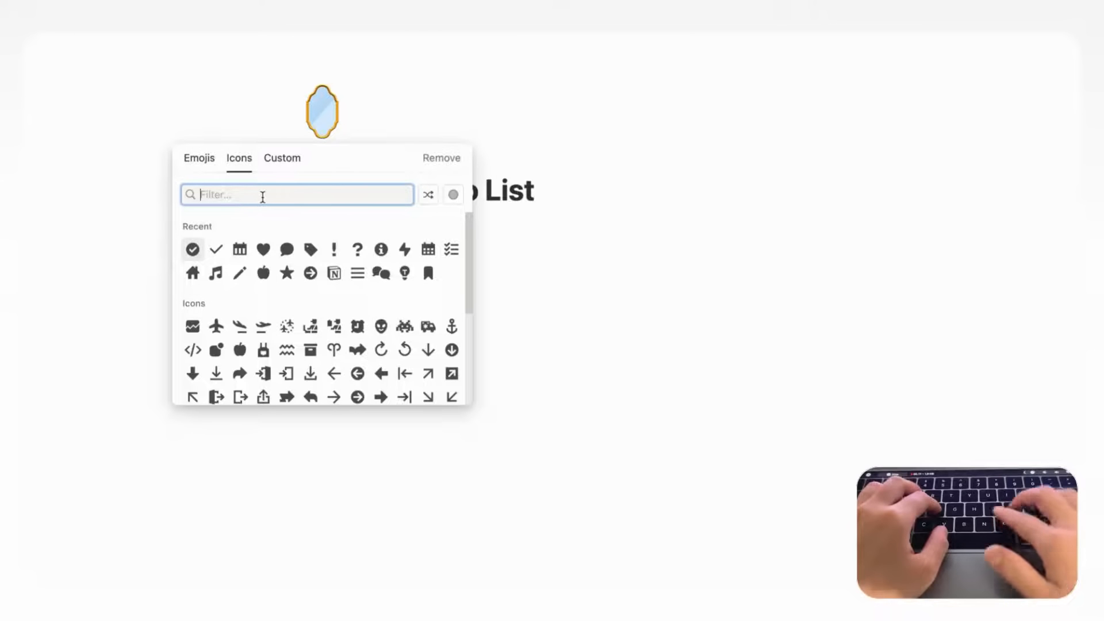
text(check)
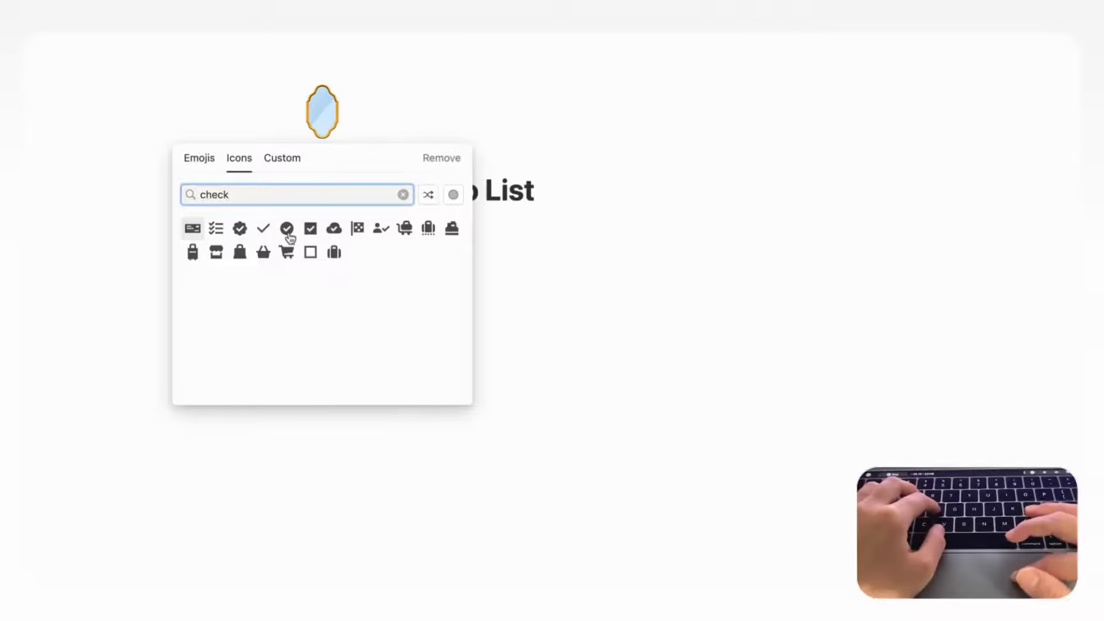
mouse_move(289, 236)
click(238, 254)
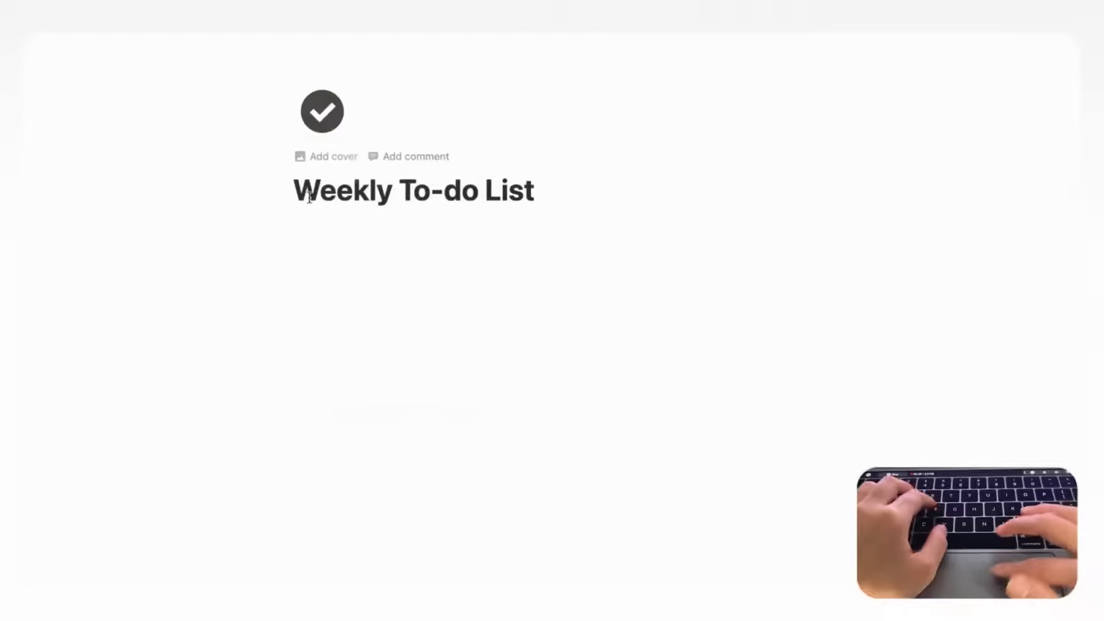
Step: Add a page cover using the pastel blue-pink sky photo from an Unsplash search for "mountain", and reposition it to show the pinker area
click(332, 165)
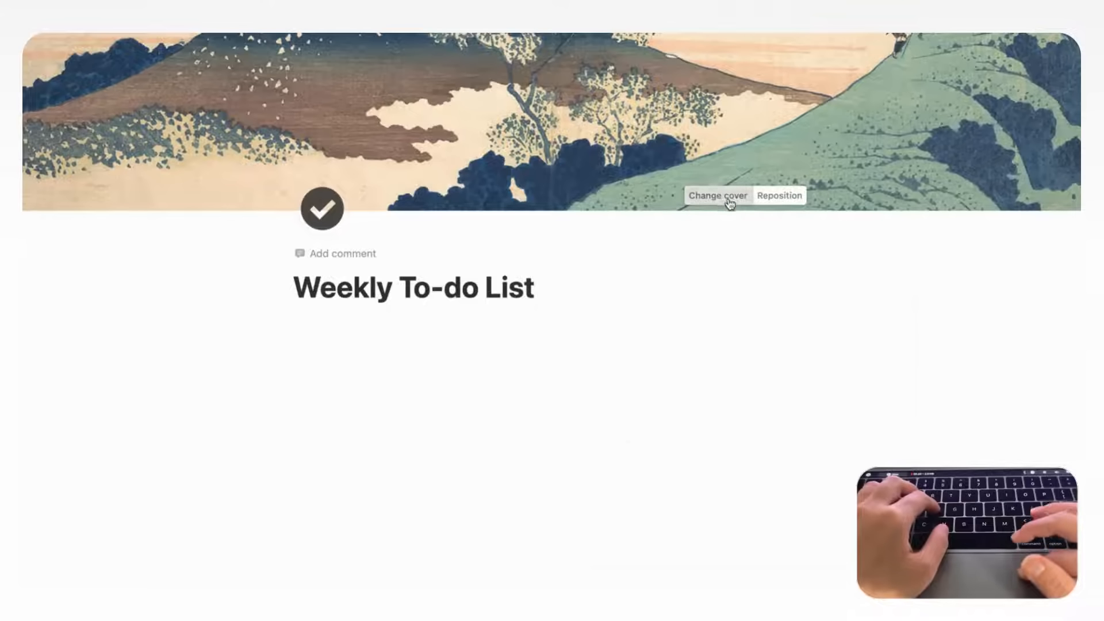
click(728, 197)
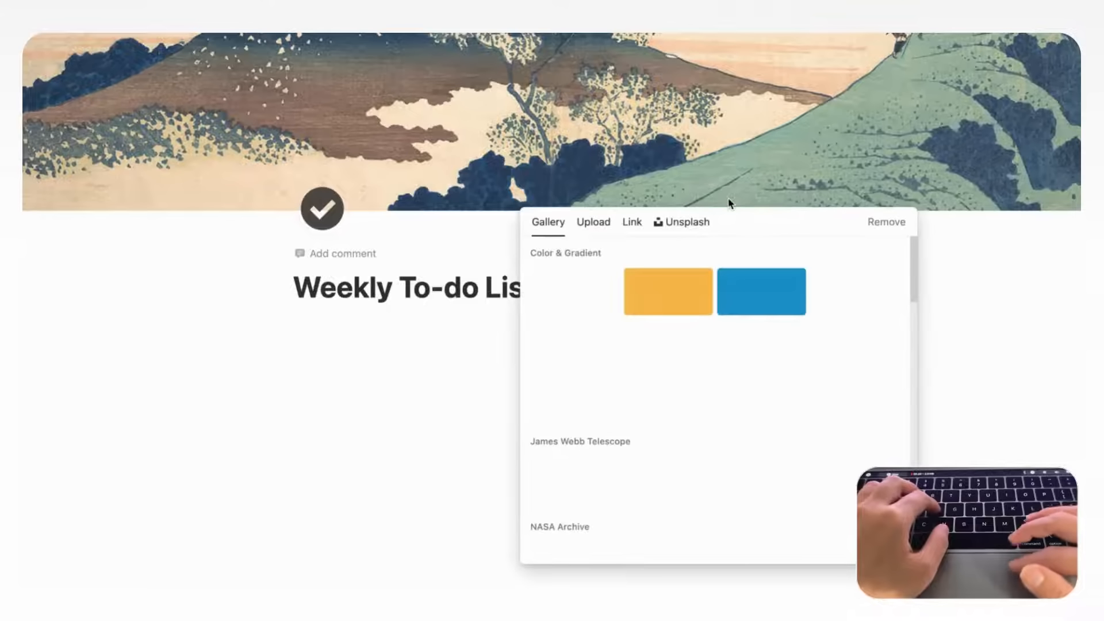
click(695, 226)
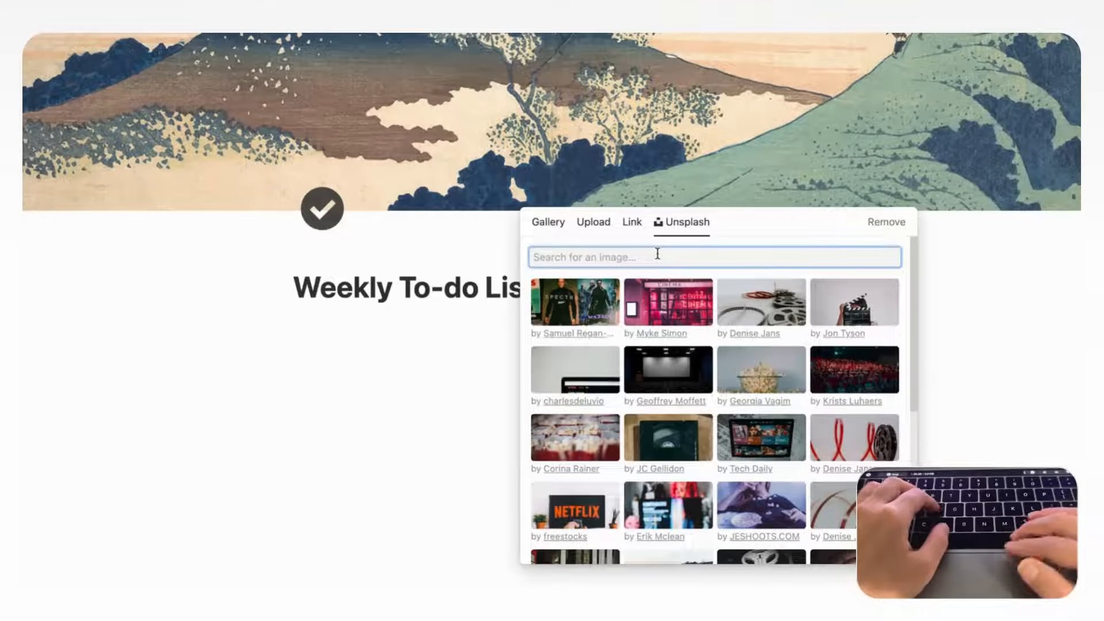
text(mountain)
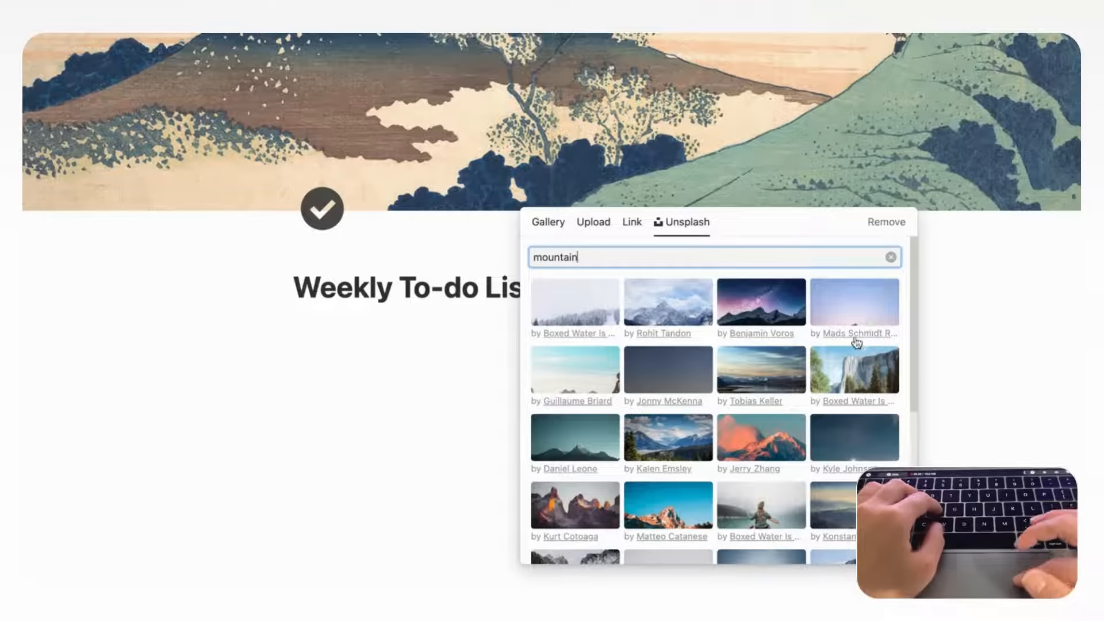
click(860, 305)
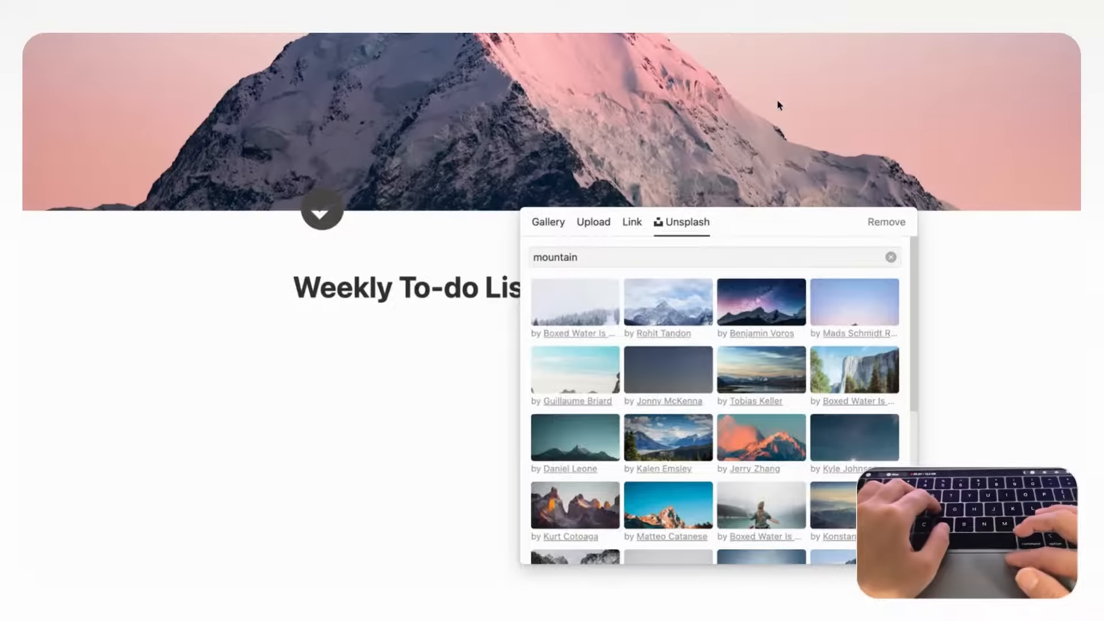
click(778, 104)
click(782, 195)
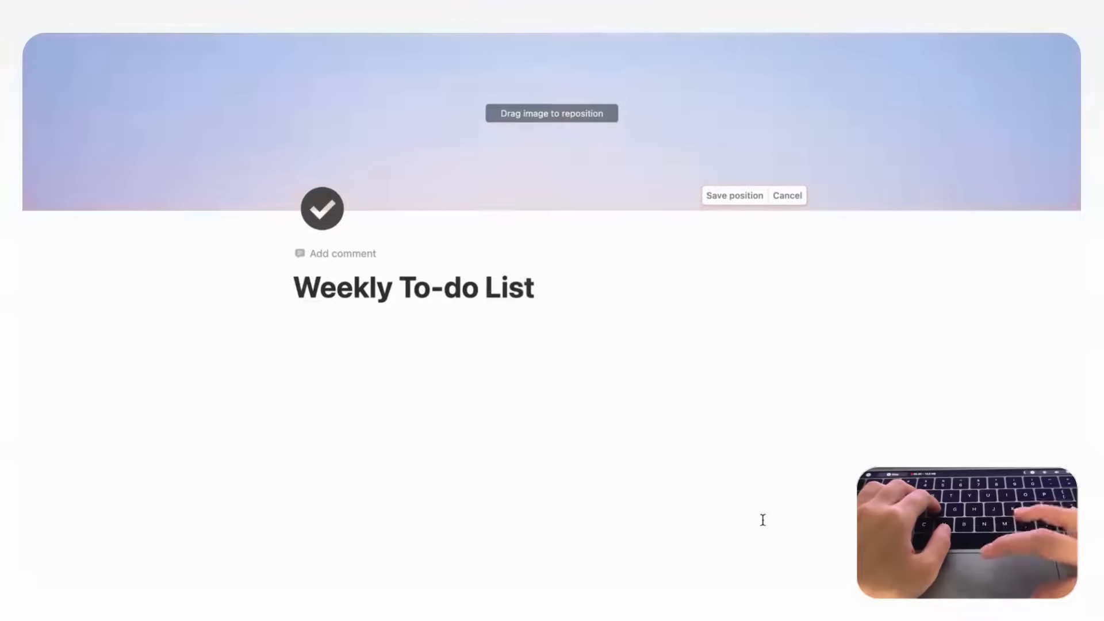
click(742, 196)
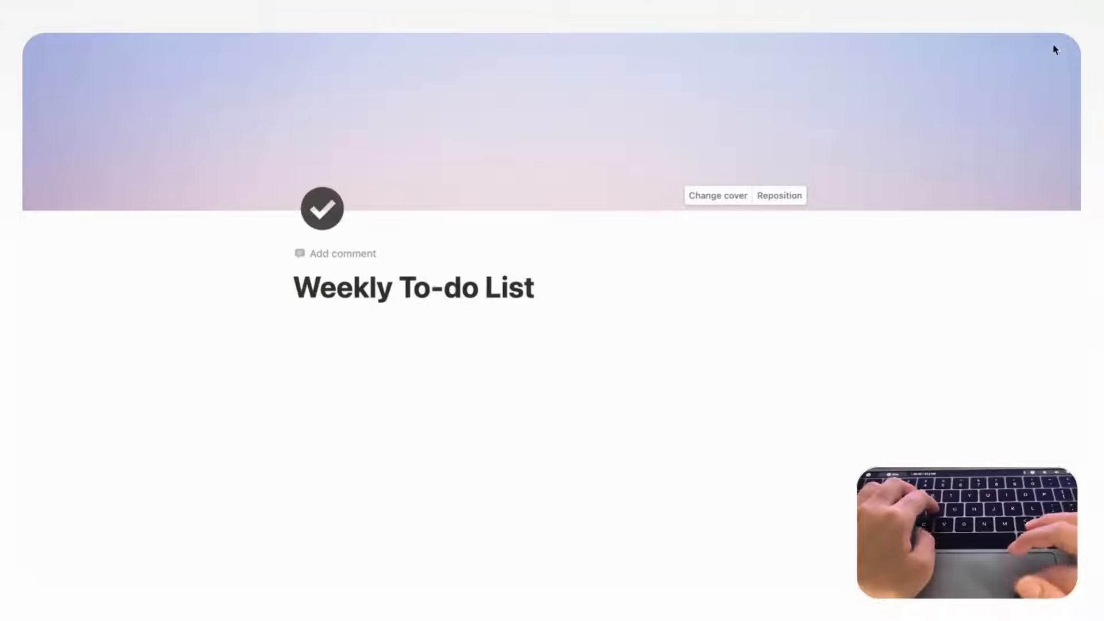
Step: Turn on small text and full width for the page
click(1057, 18)
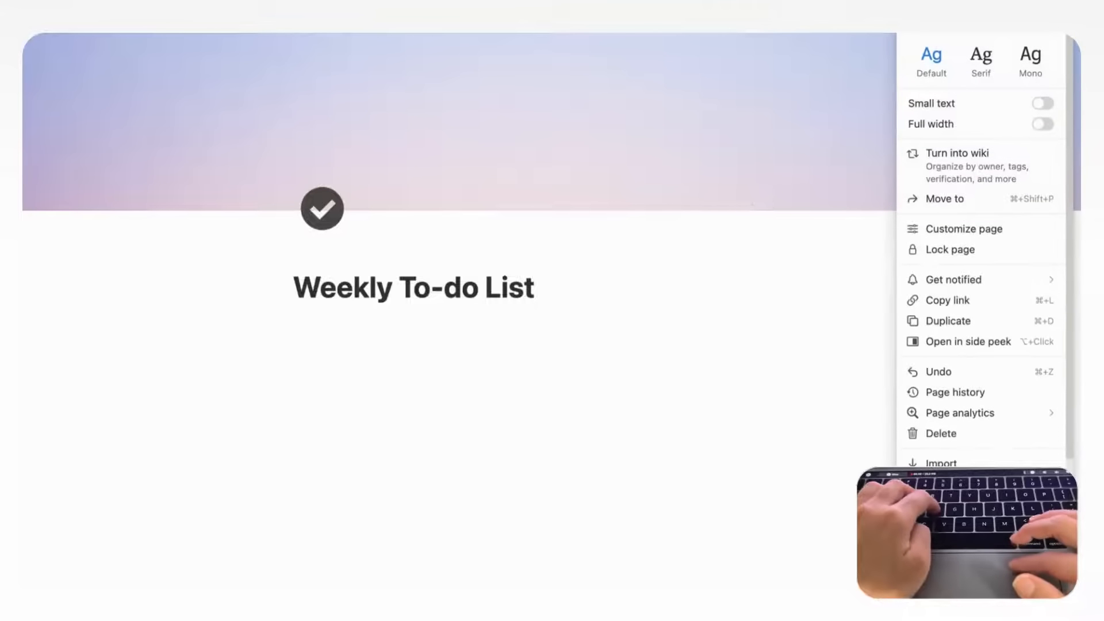
click(1043, 104)
click(1043, 123)
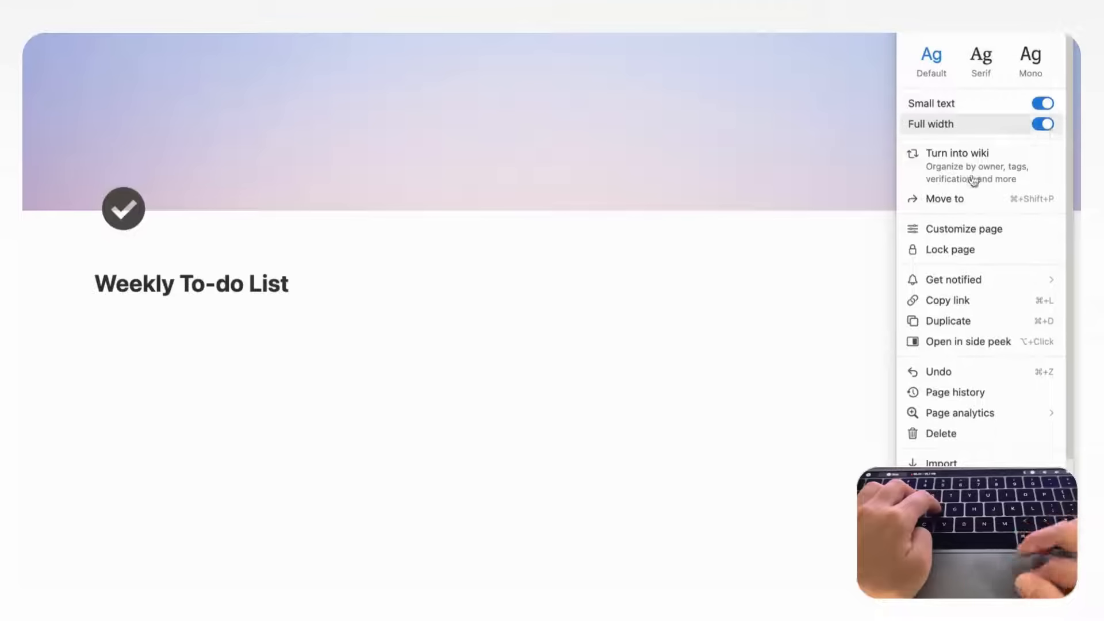
click(345, 276)
Step: Insert a calendar database view below the page title, using a new database as its data source
click(218, 317)
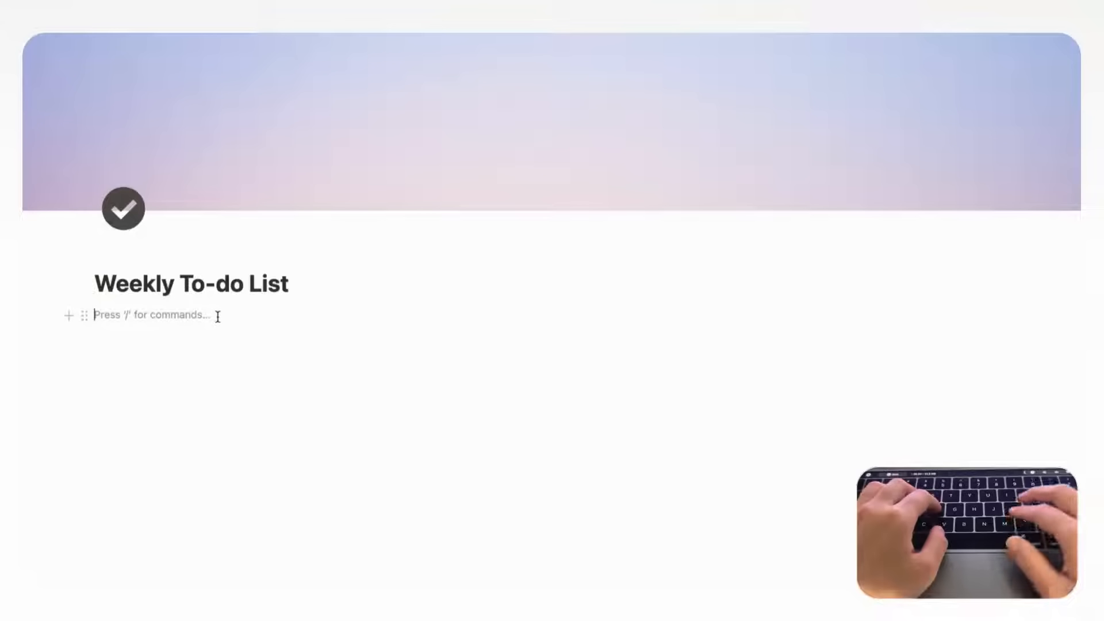
text(/cale)
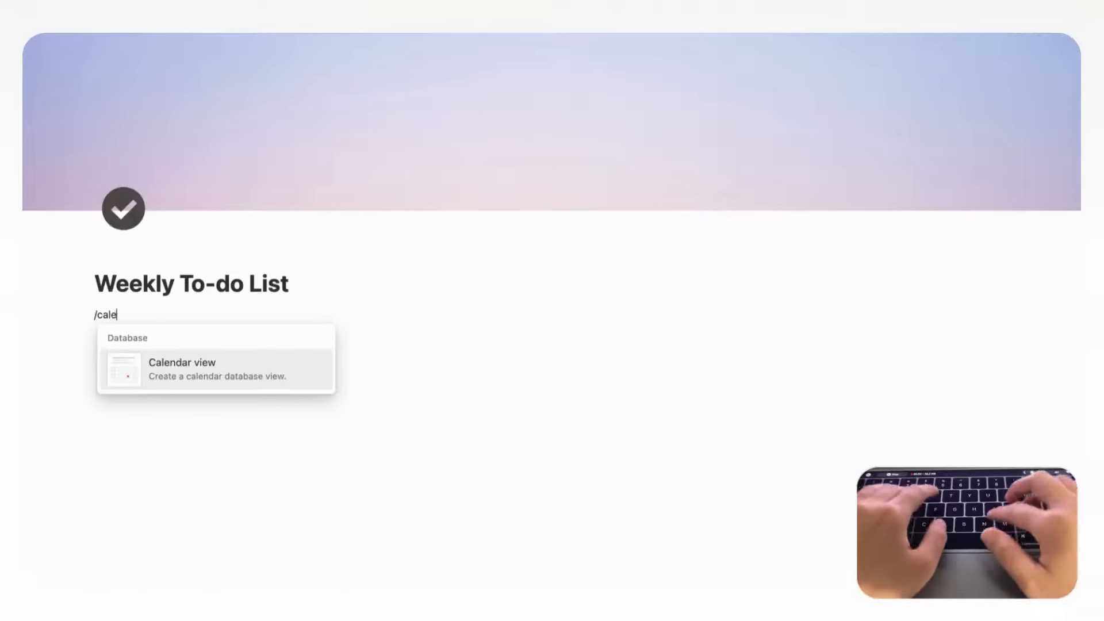
text(nda)
click(215, 365)
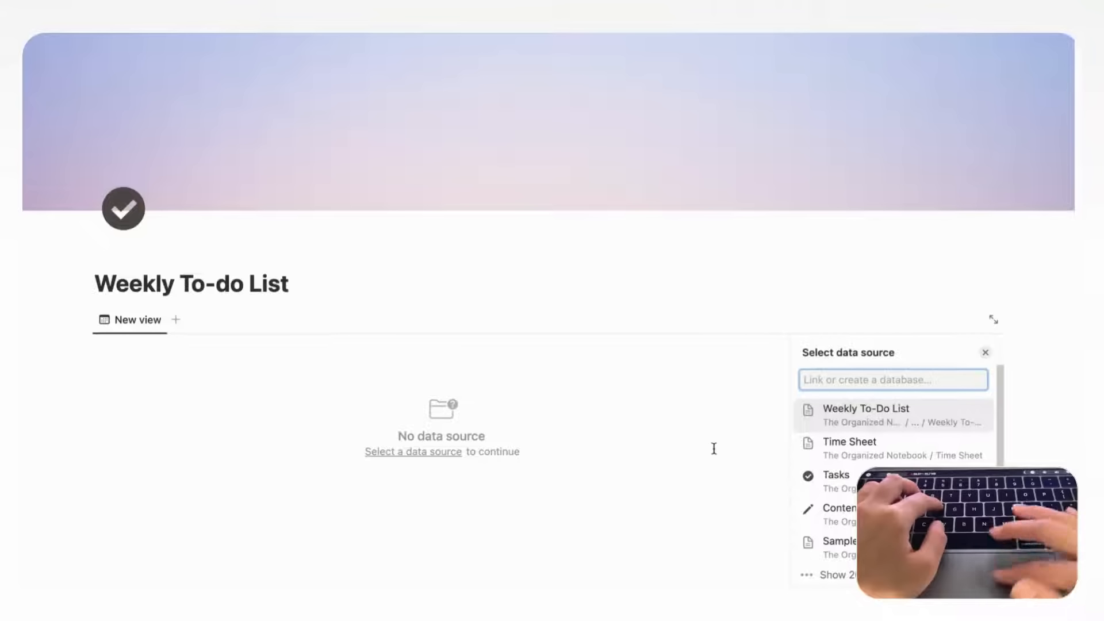
click(874, 590)
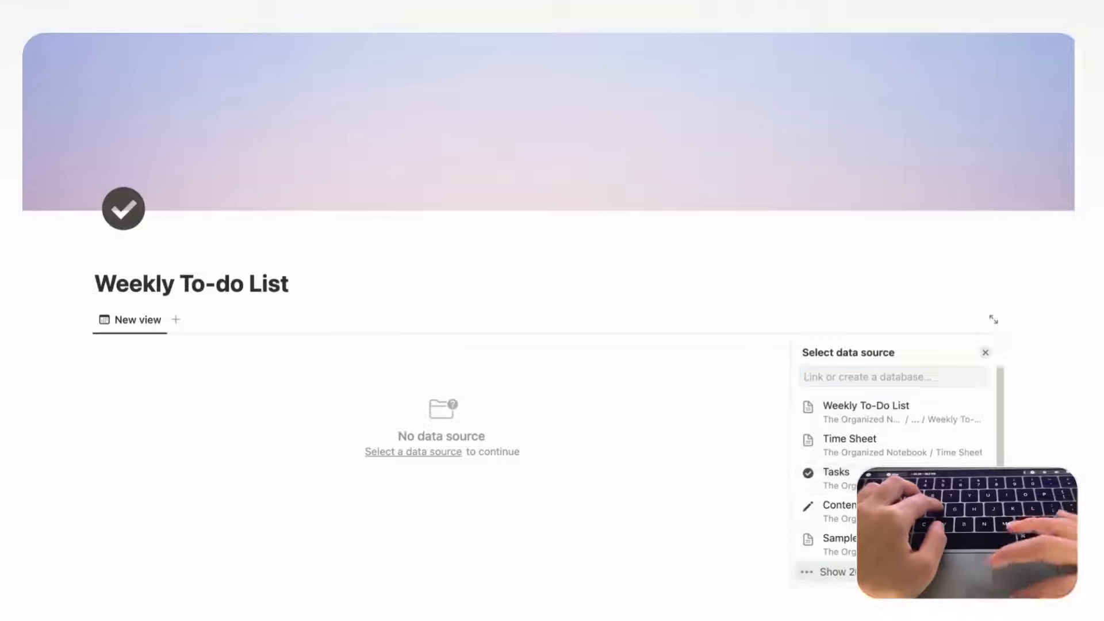
scroll(685, 297, down, 5)
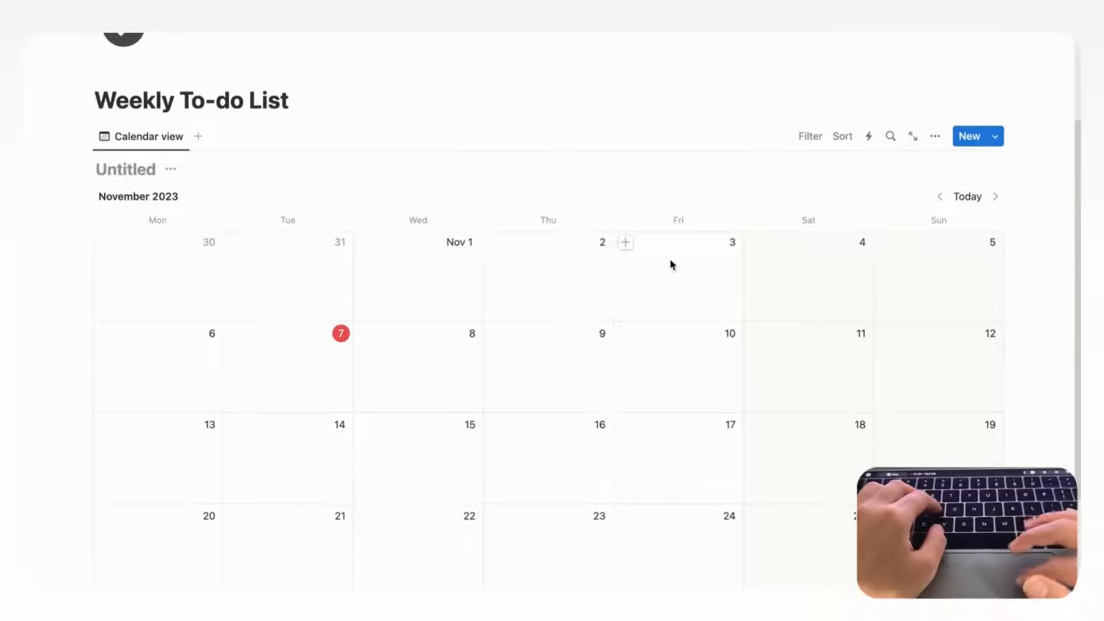
Step: Set the calendar layout to show by week and go to the current week
click(936, 138)
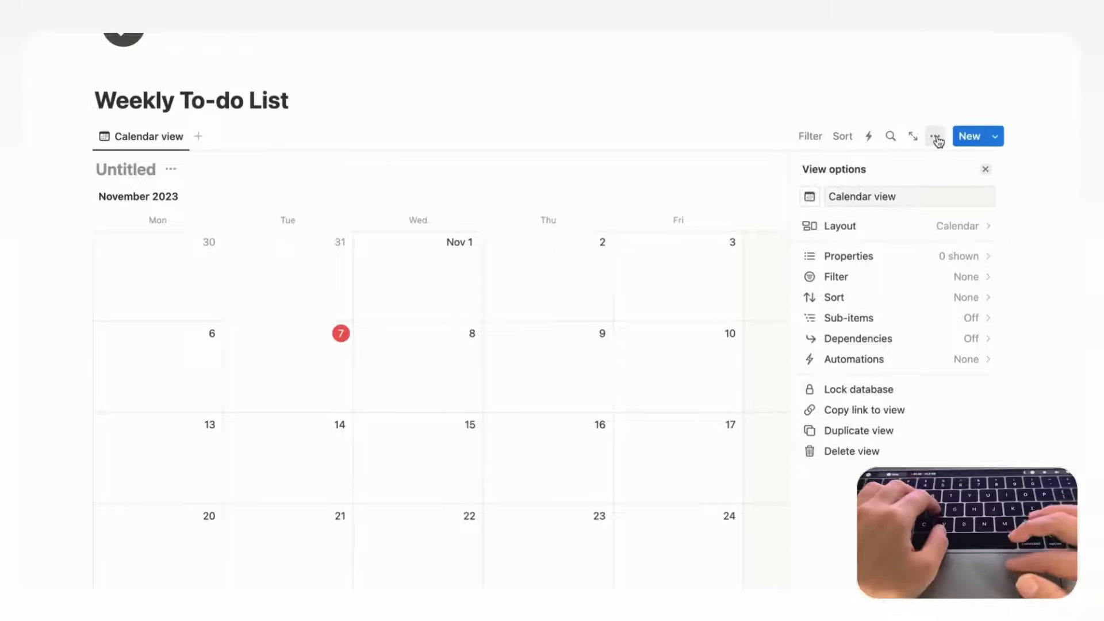
click(957, 234)
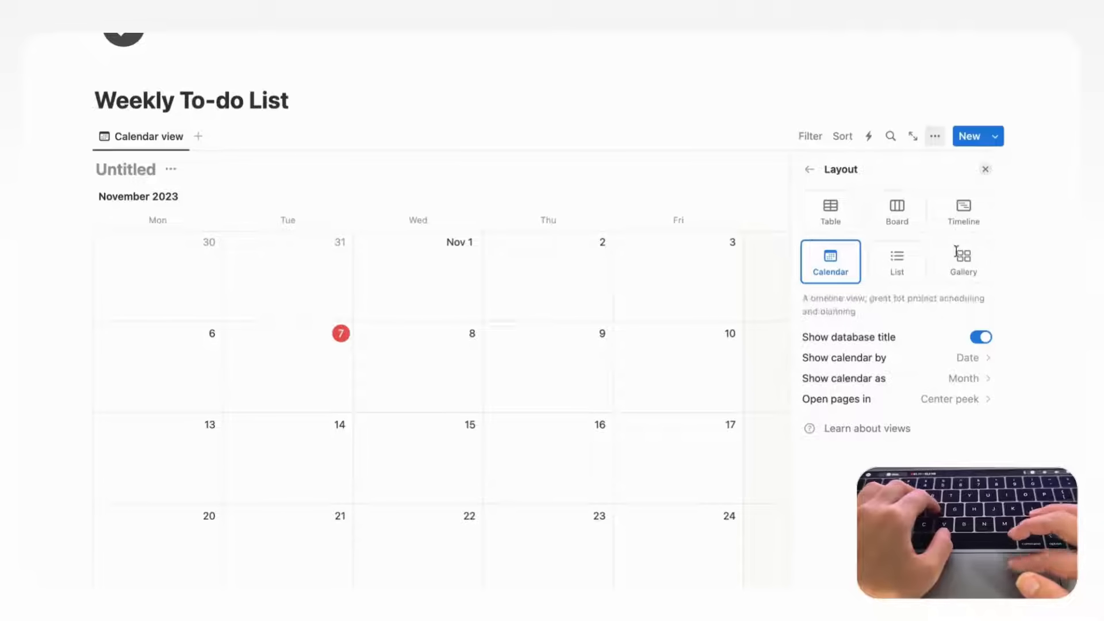
click(905, 379)
click(898, 431)
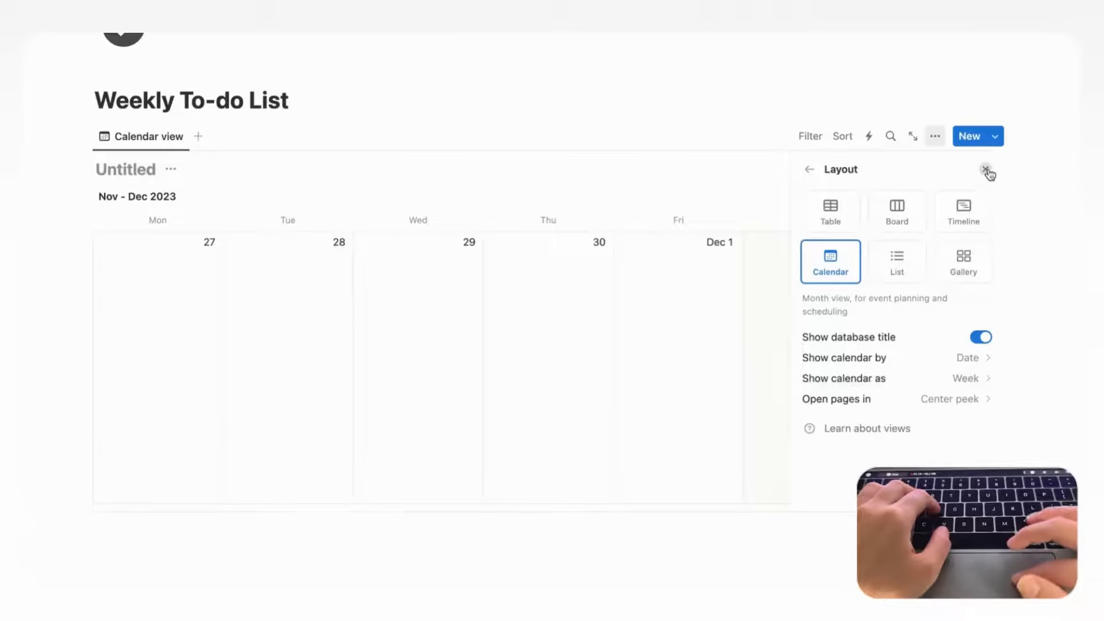
click(985, 169)
click(972, 199)
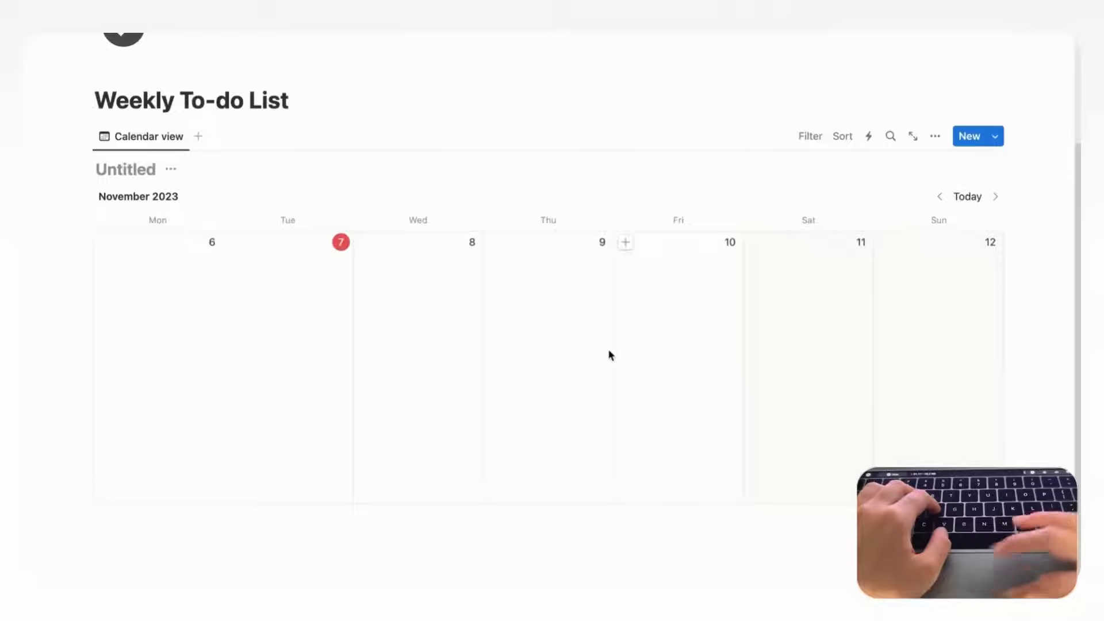
Step: Name the calendar database "Weekly To-do list"
click(102, 169)
text(Weekly T)
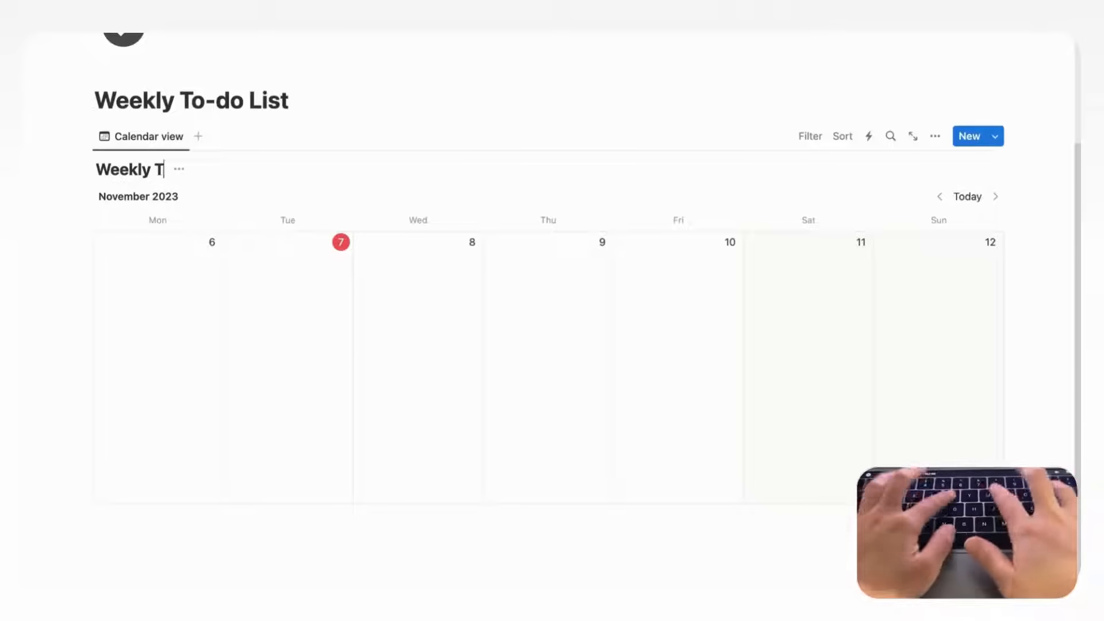
text(o-do list)
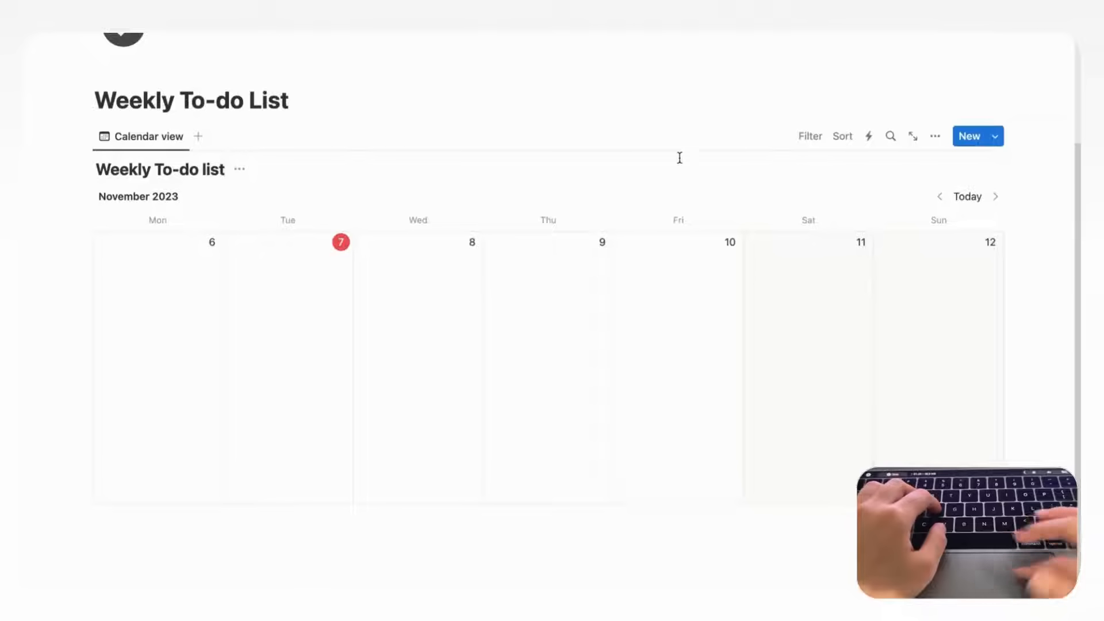
Step: Hide the database title in the calendar view's layout settings
click(936, 138)
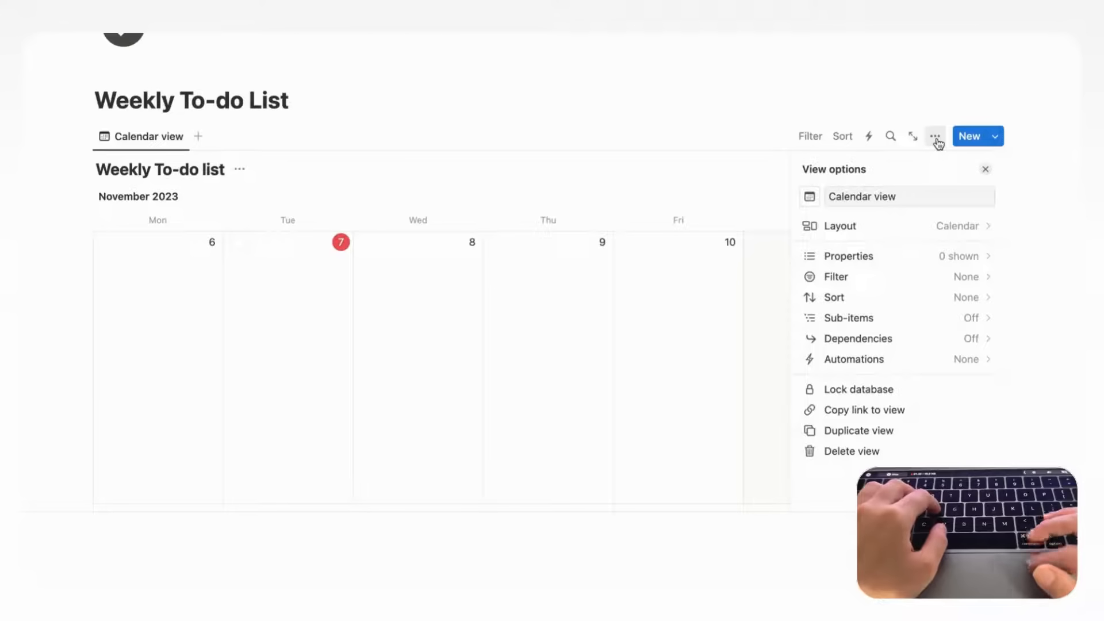
click(950, 229)
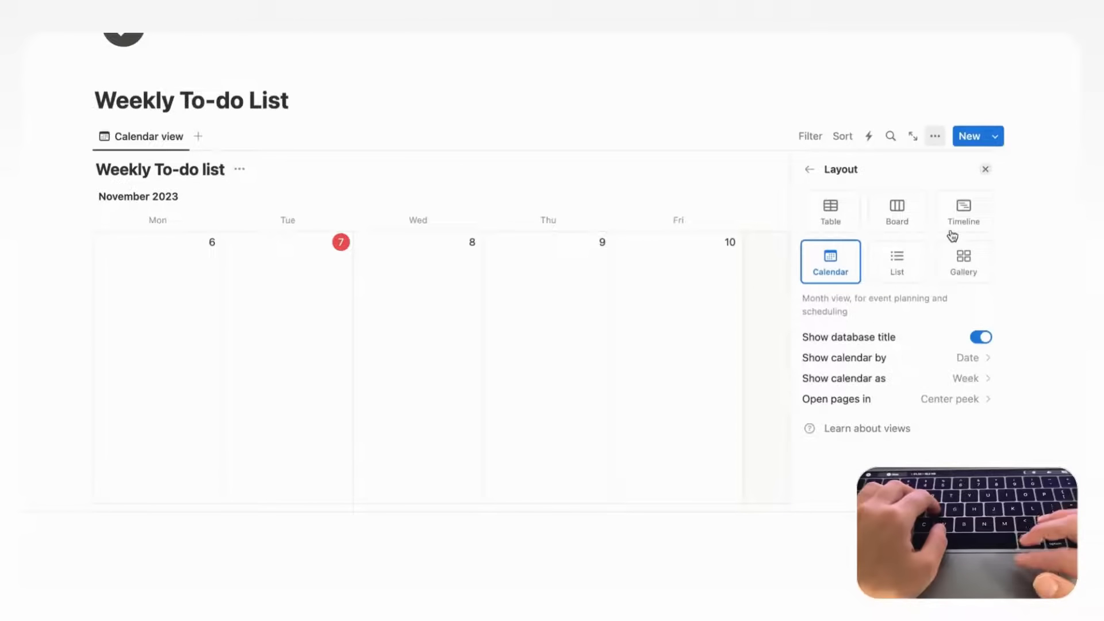
click(985, 340)
click(985, 170)
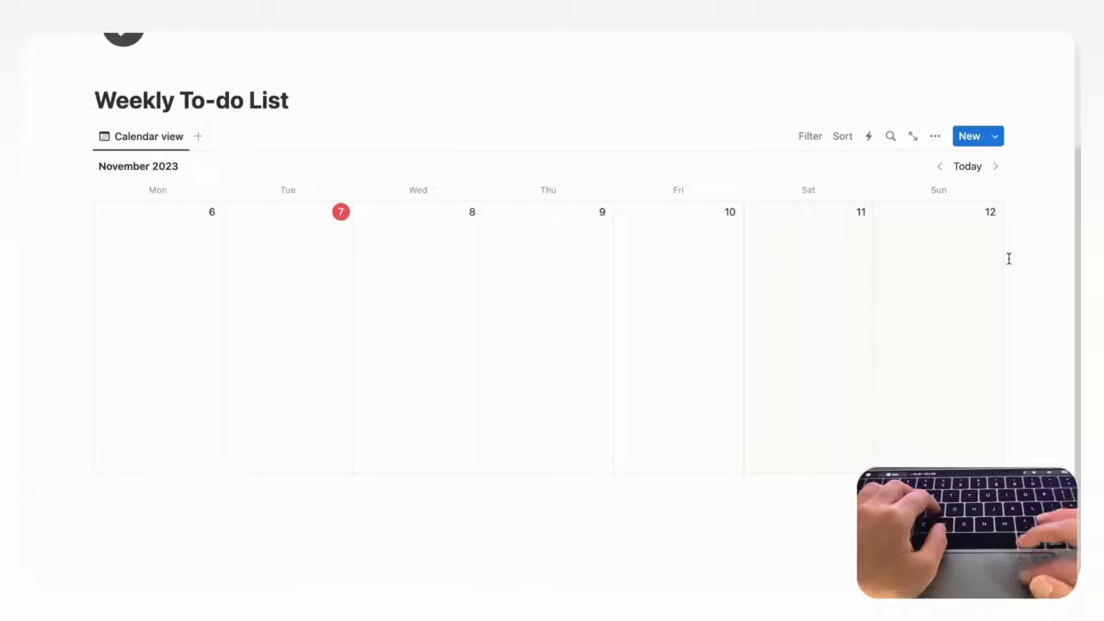
Step: Create a calendar entry on Tuesday, November 7 titled "Task 1"
scroll(1009, 259, up, 4)
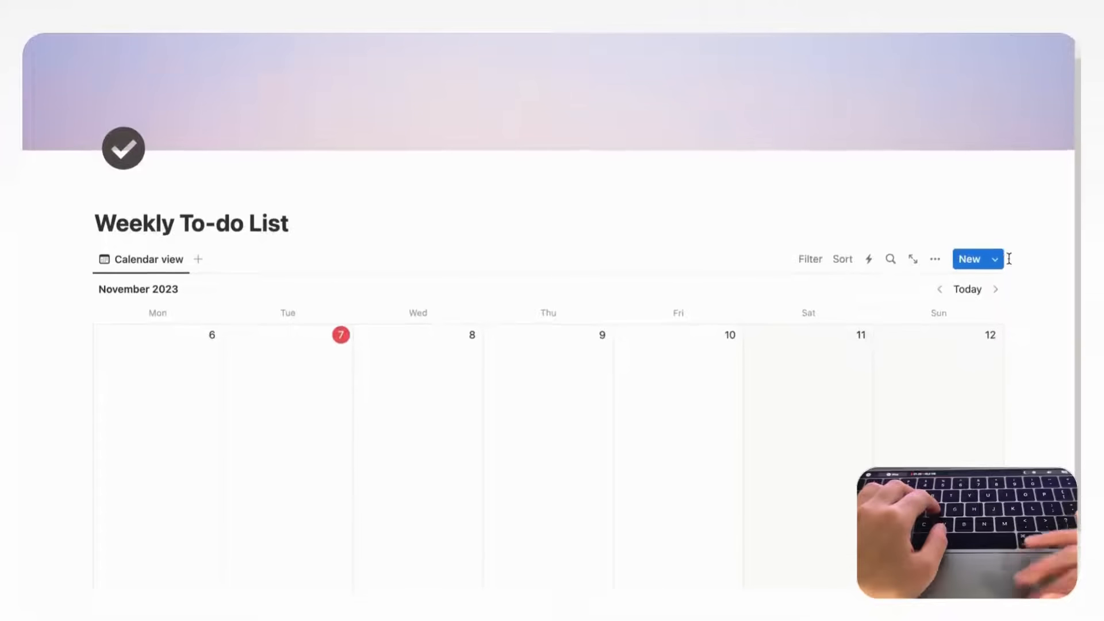
scroll(1009, 258, up, 2)
scroll(1009, 259, down, 4)
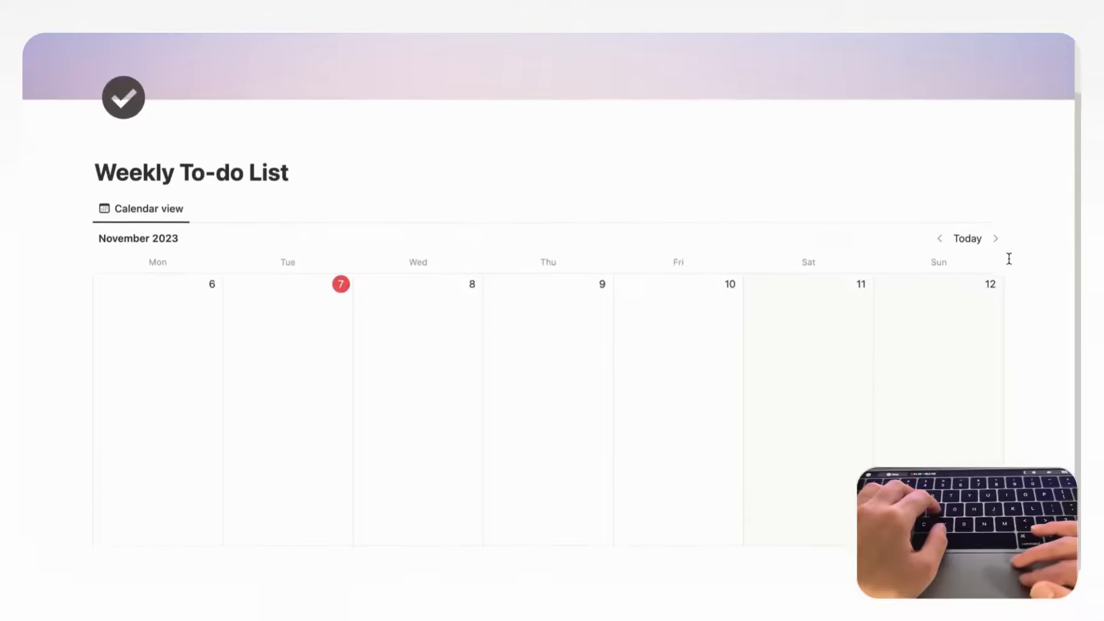
scroll(1009, 258, down, 1)
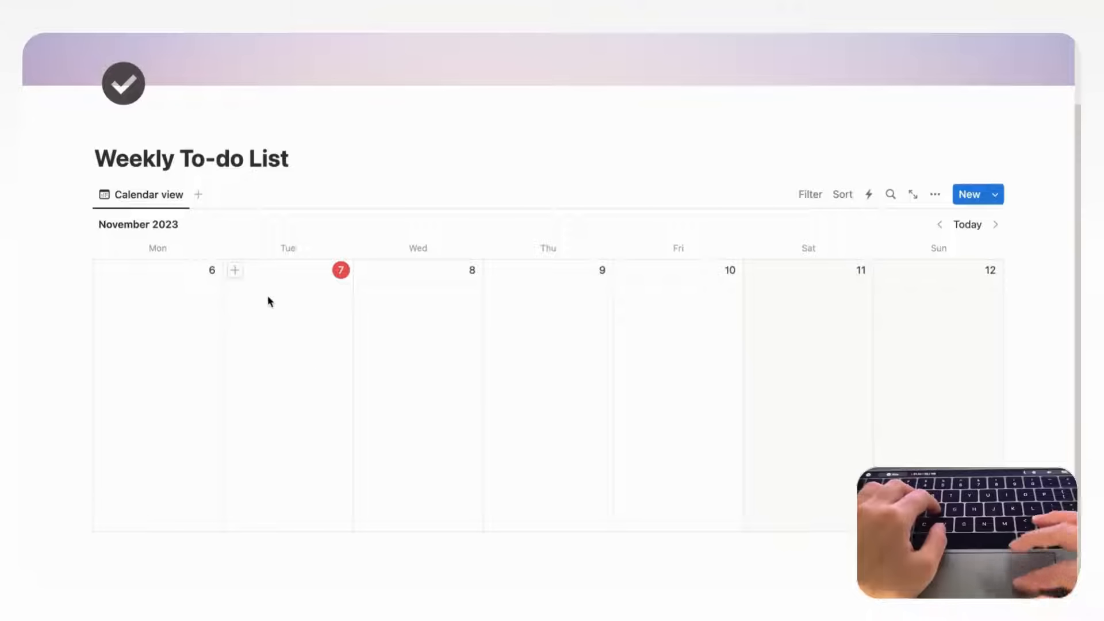
click(234, 271)
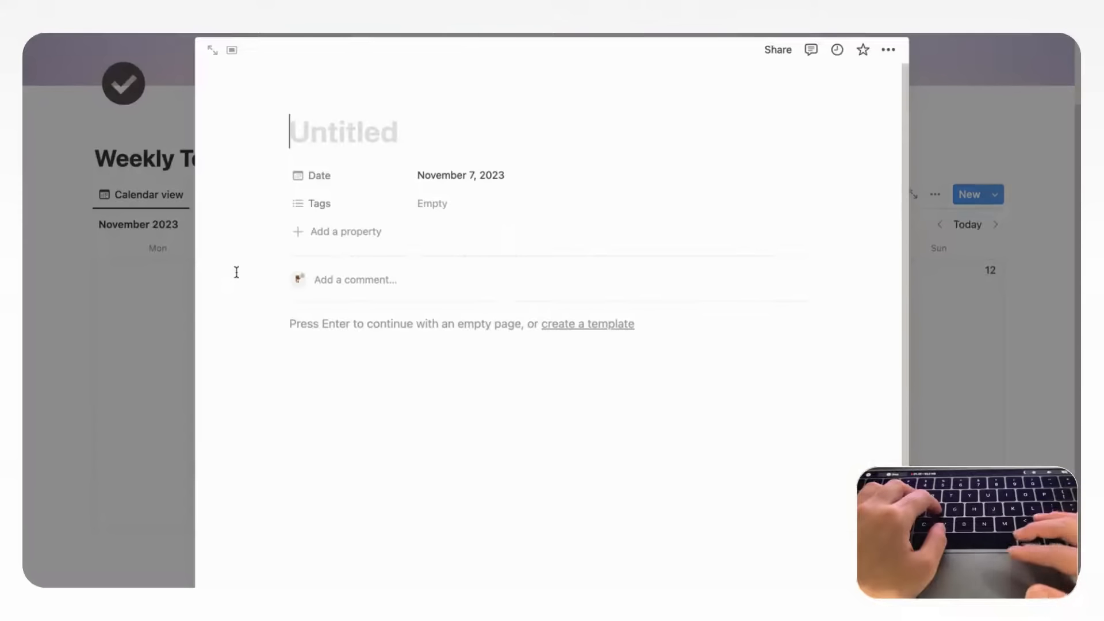
text(Task 1)
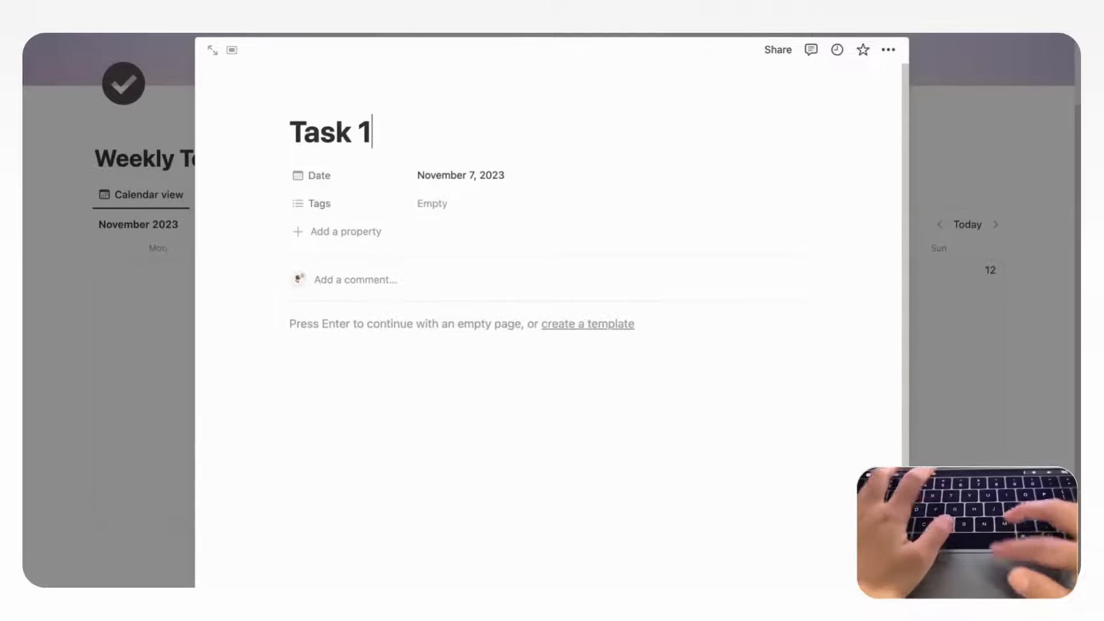
Step: Include a time in Task 1's date and set it to 5:00 PM
click(537, 180)
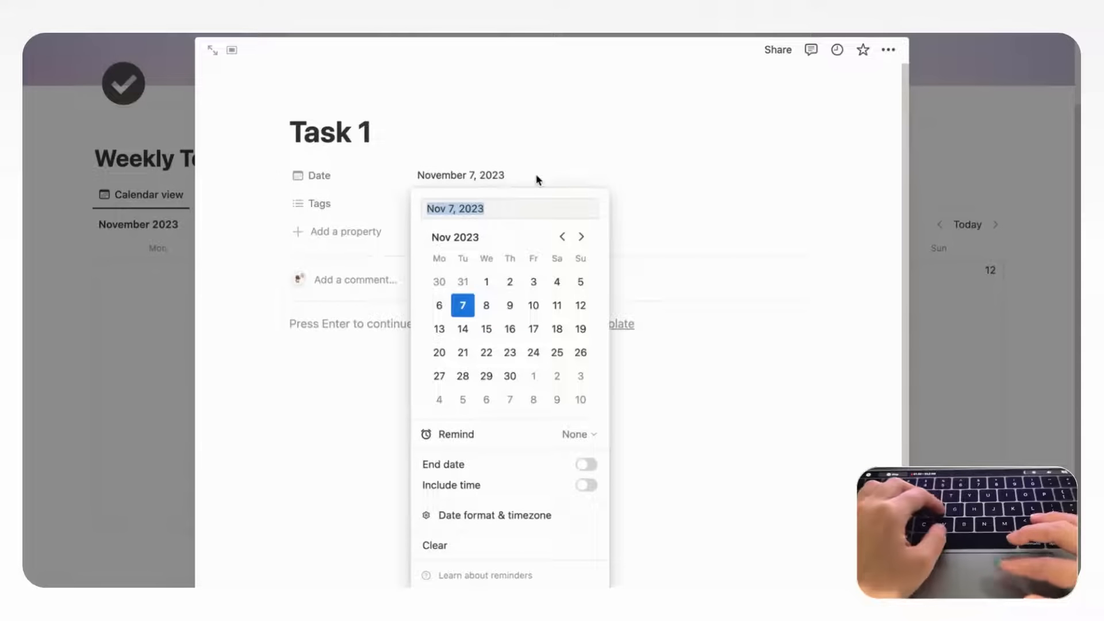
click(586, 486)
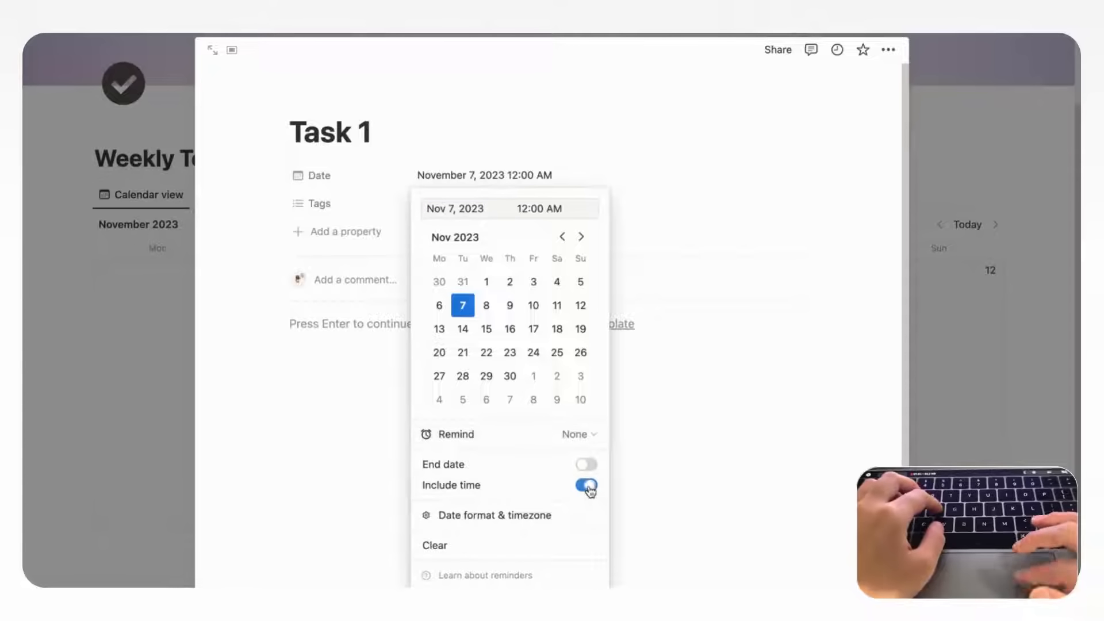
double_click(544, 209)
key(BackSpace)
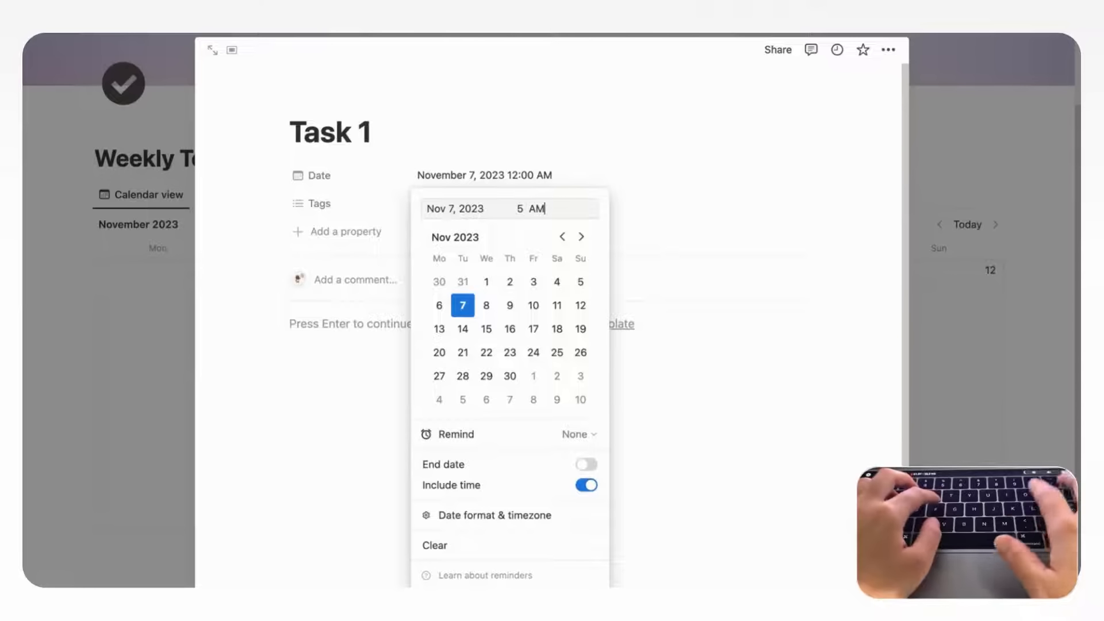
key(Return)
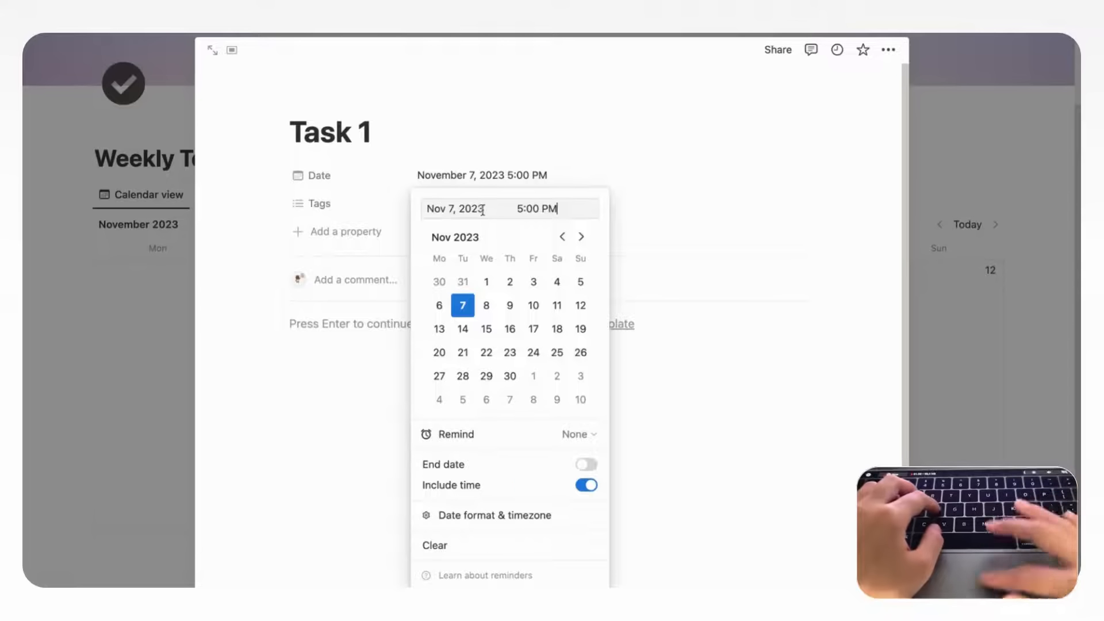
click(615, 167)
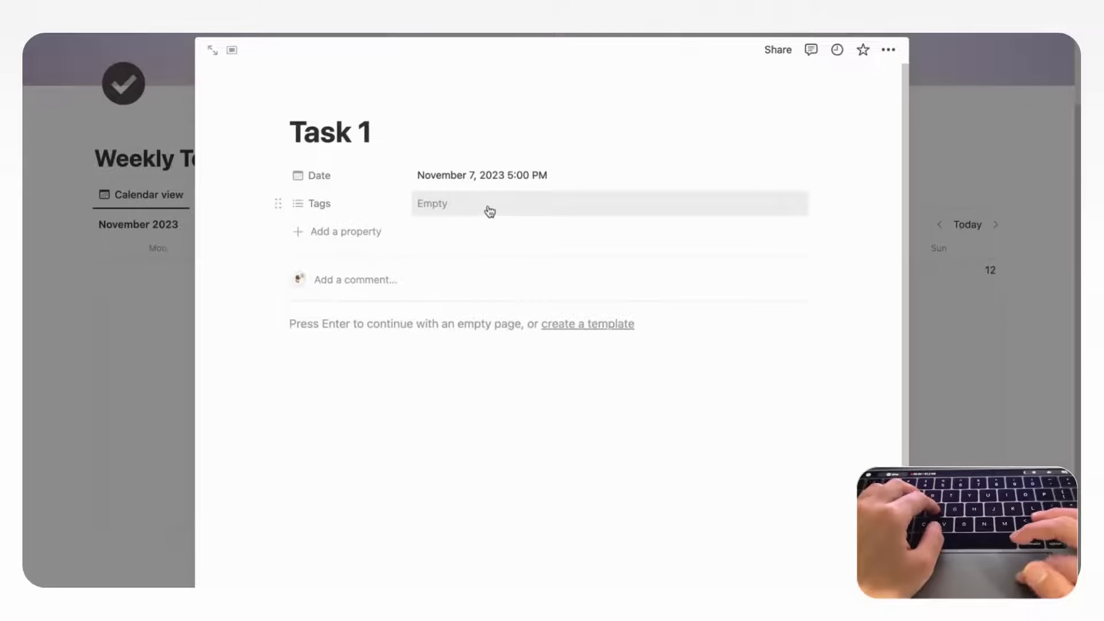
Step: Create a "Household" tag and assign it to Task 1
click(480, 201)
text(H)
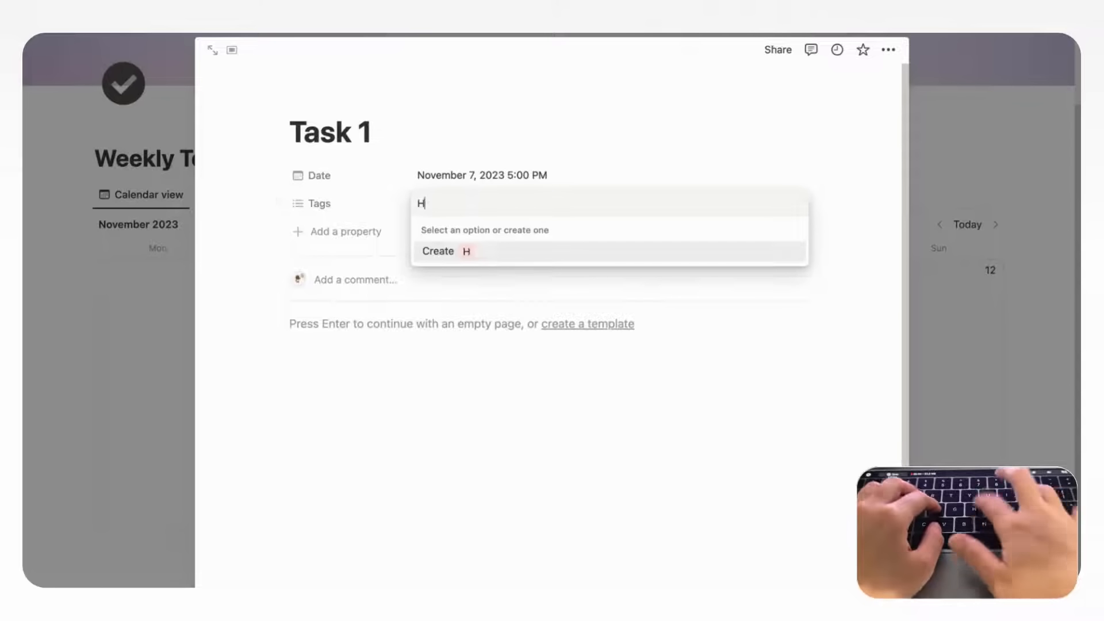
text(ousehold)
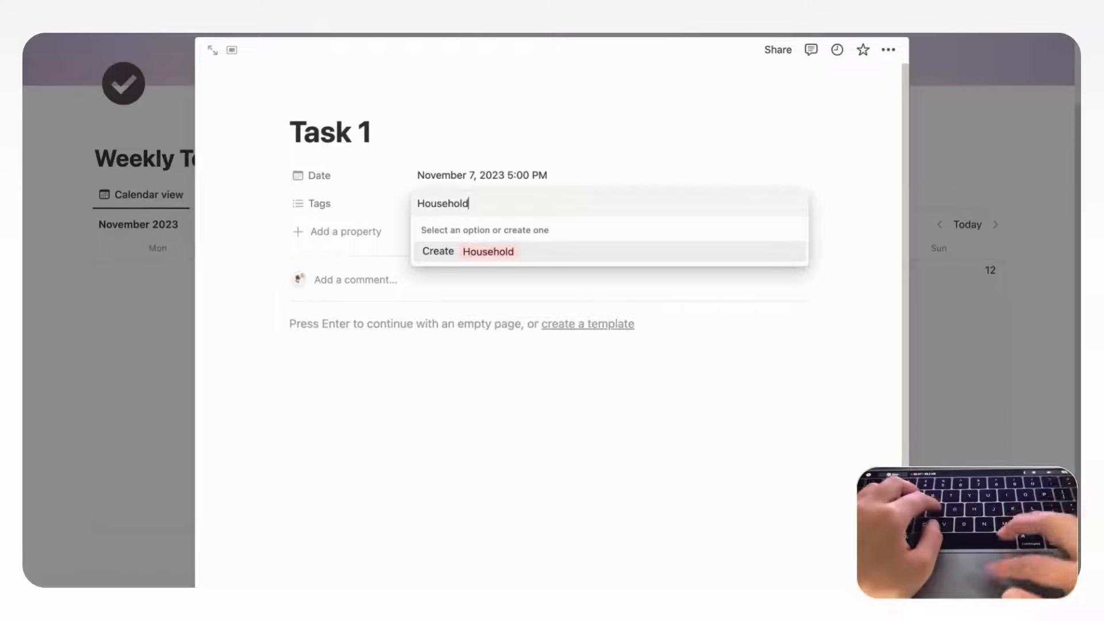
key(Return)
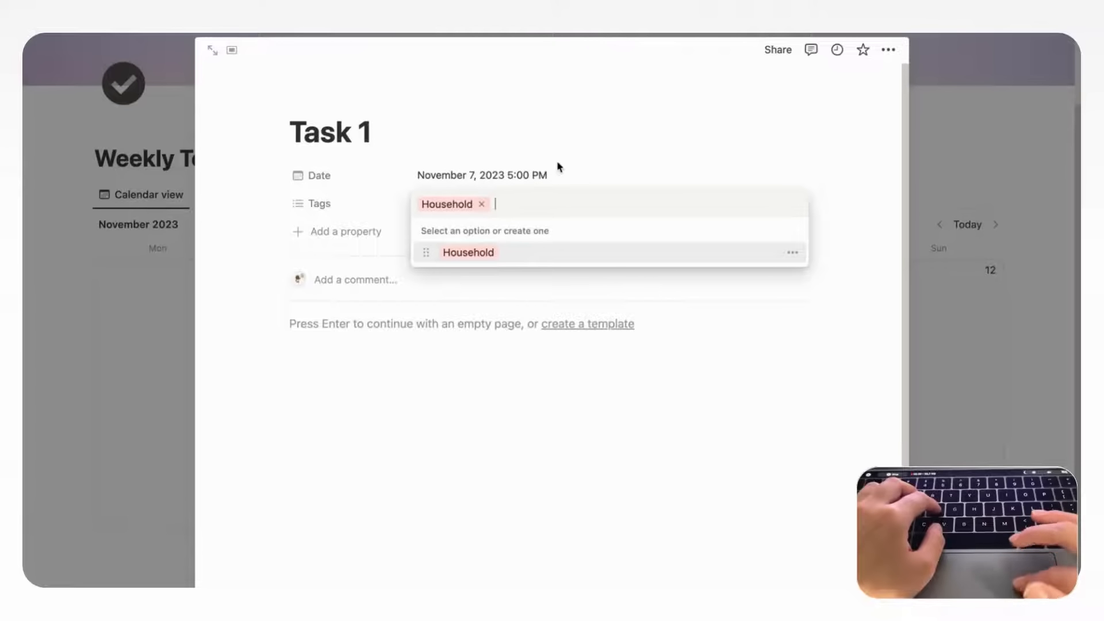
click(578, 157)
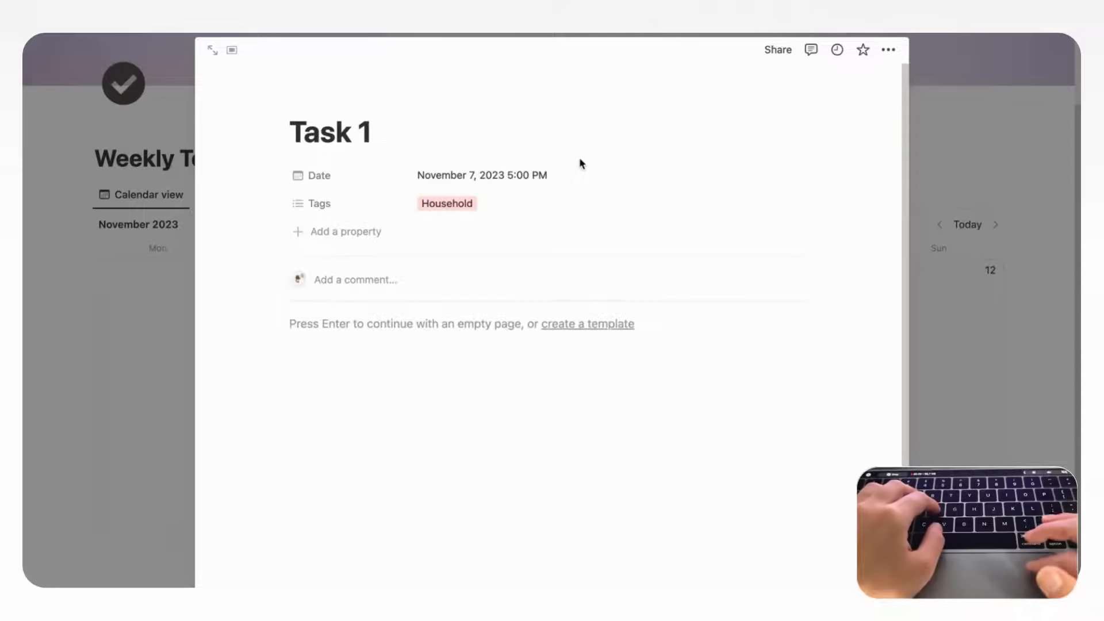
Step: Add a checkbox property named "Done?" to Task 1 and close the task page
click(367, 232)
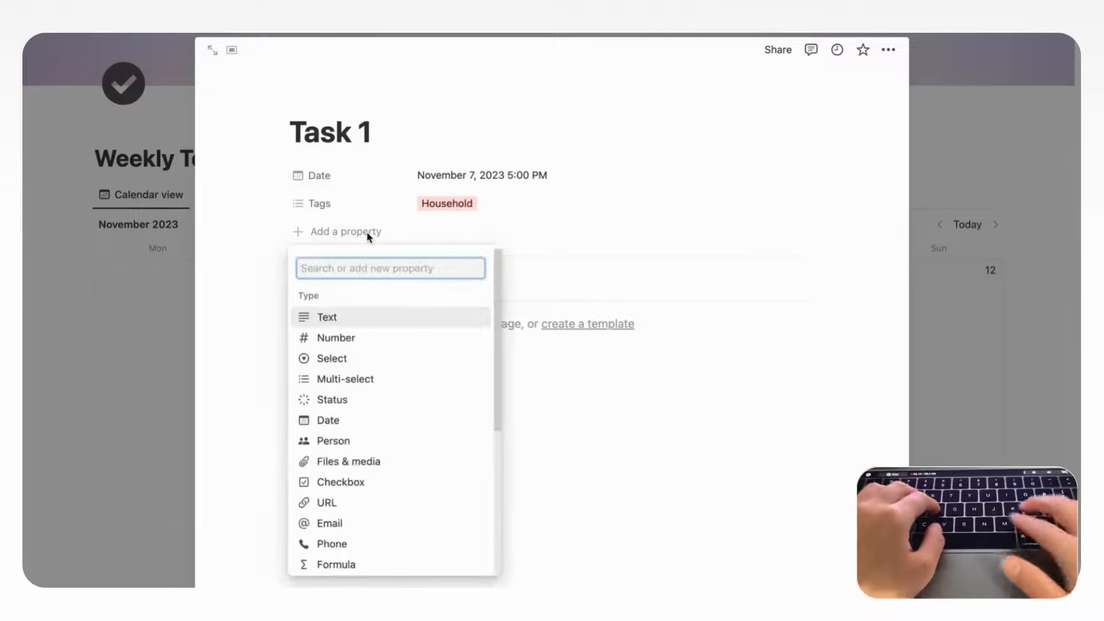
text(check)
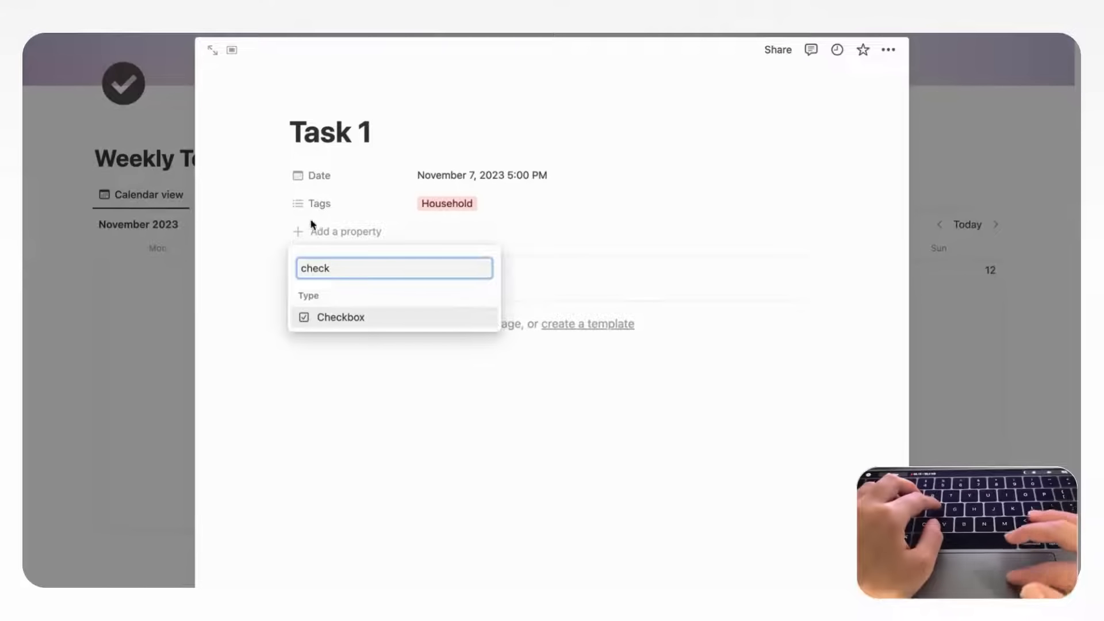
click(343, 325)
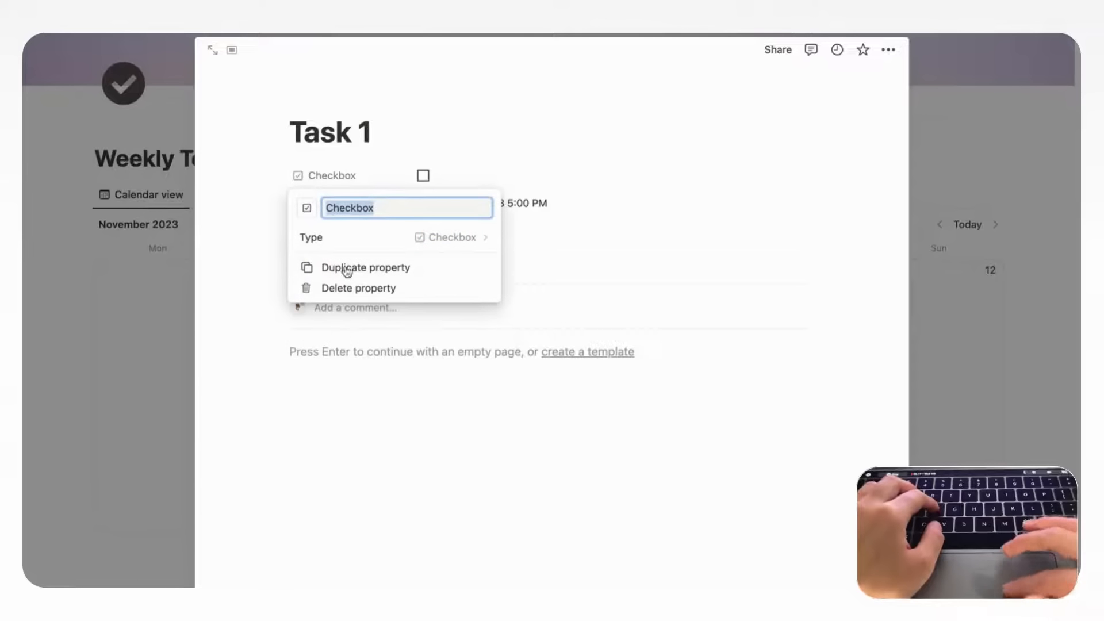
key(BackSpace)
text(Don)
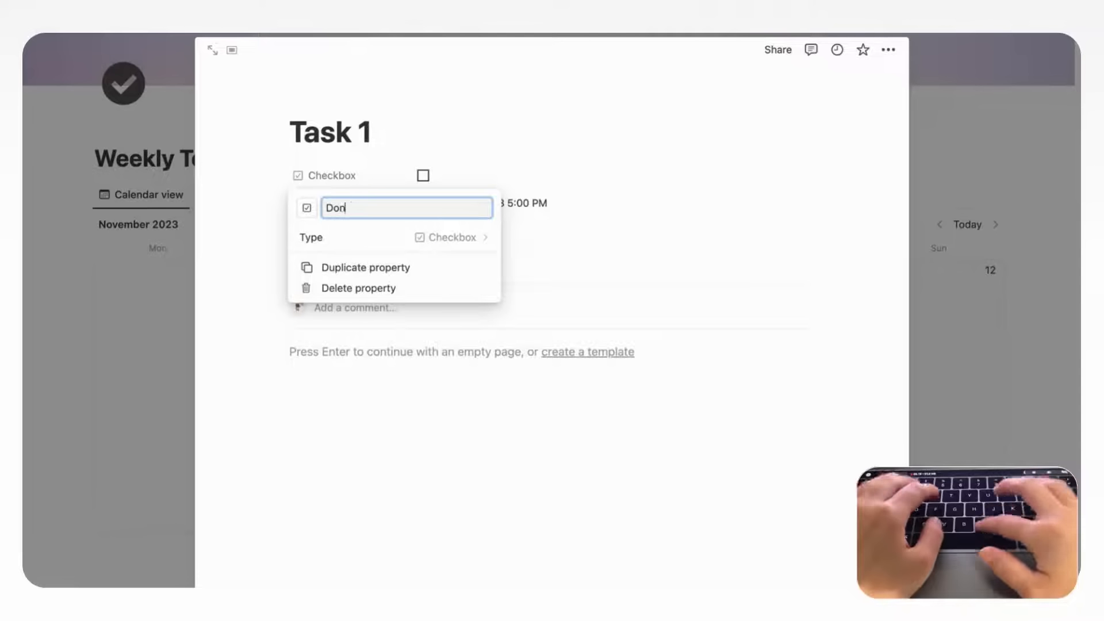
key(Return)
click(661, 189)
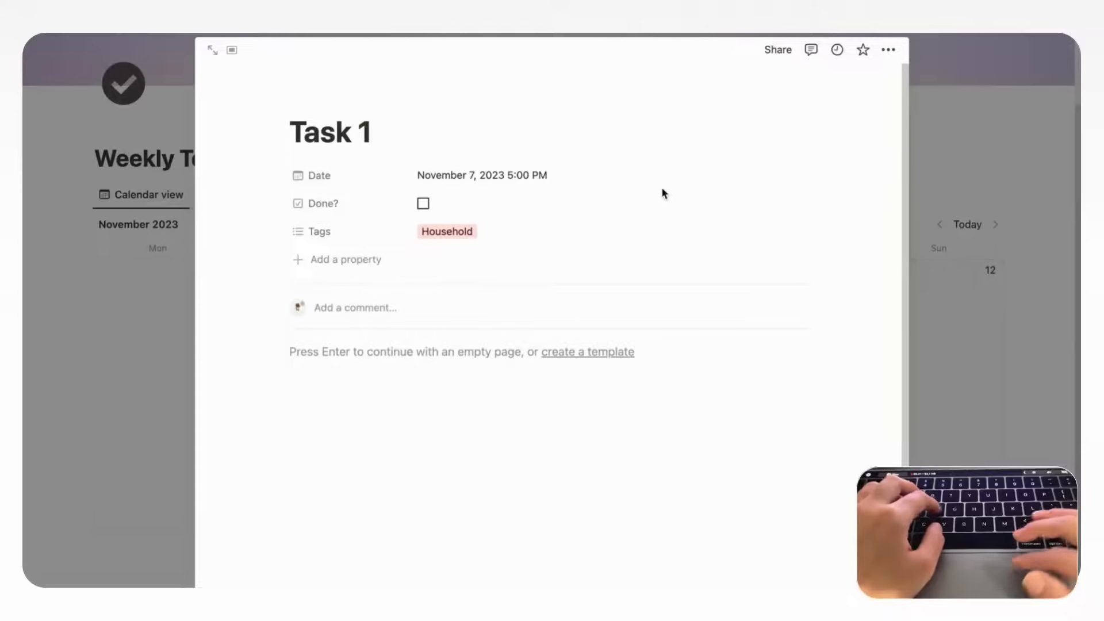
click(956, 182)
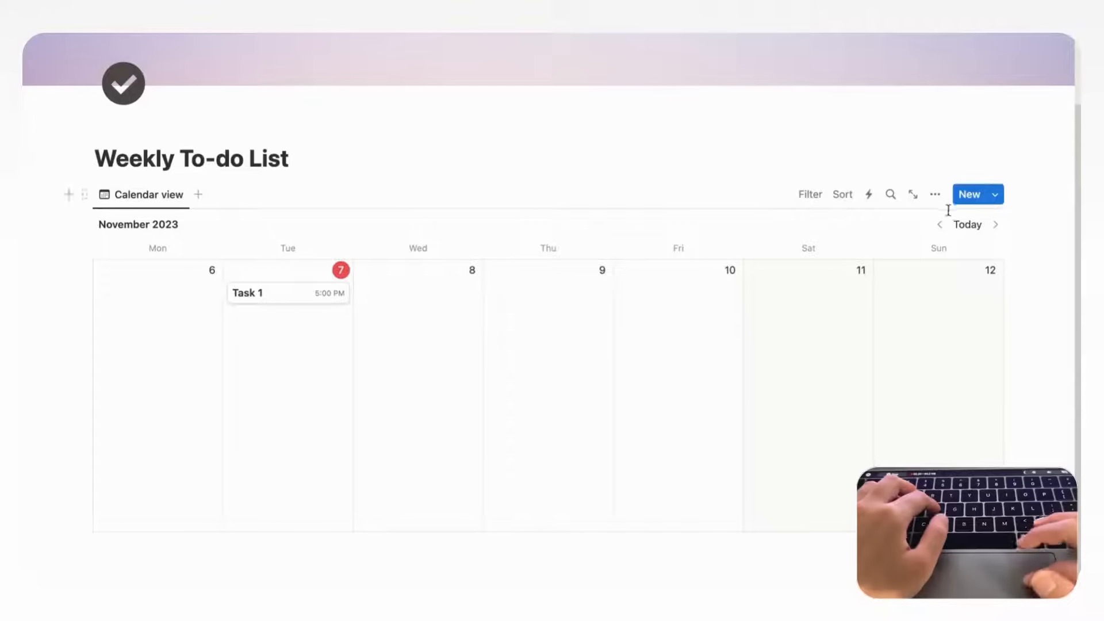
Step: Show the Done? and Tags properties on the calendar cards and mark Task 1 as done
click(936, 197)
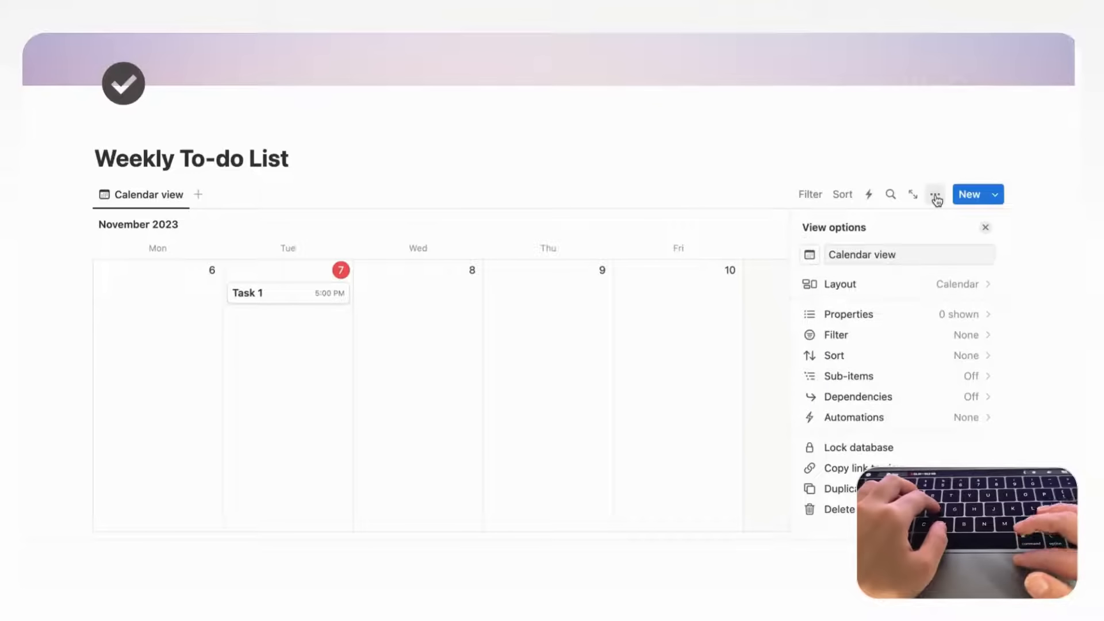
click(917, 315)
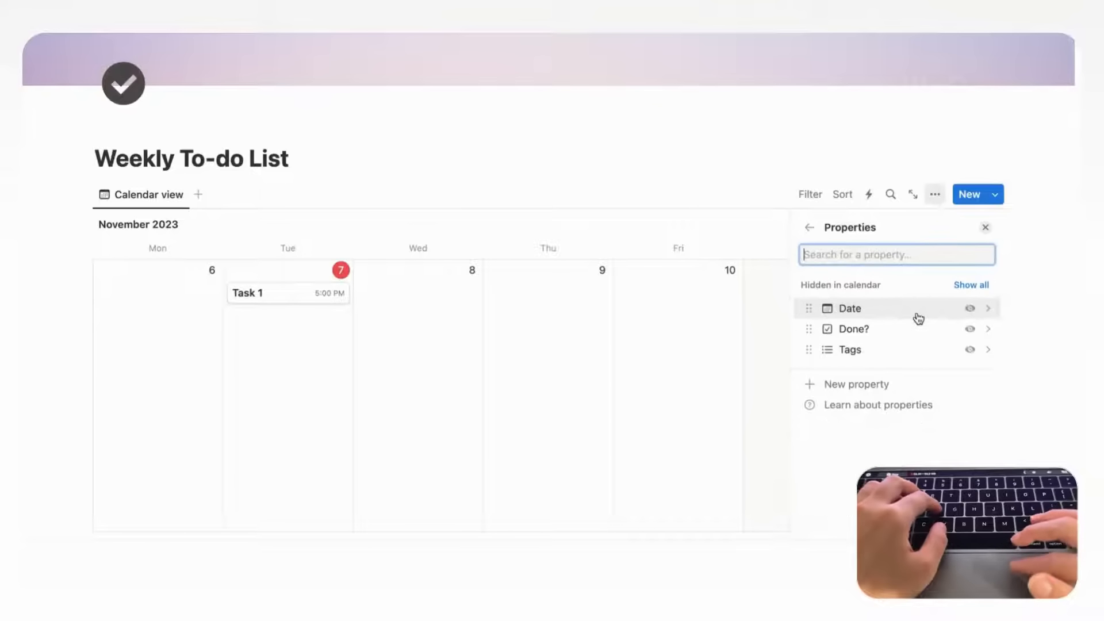
click(970, 330)
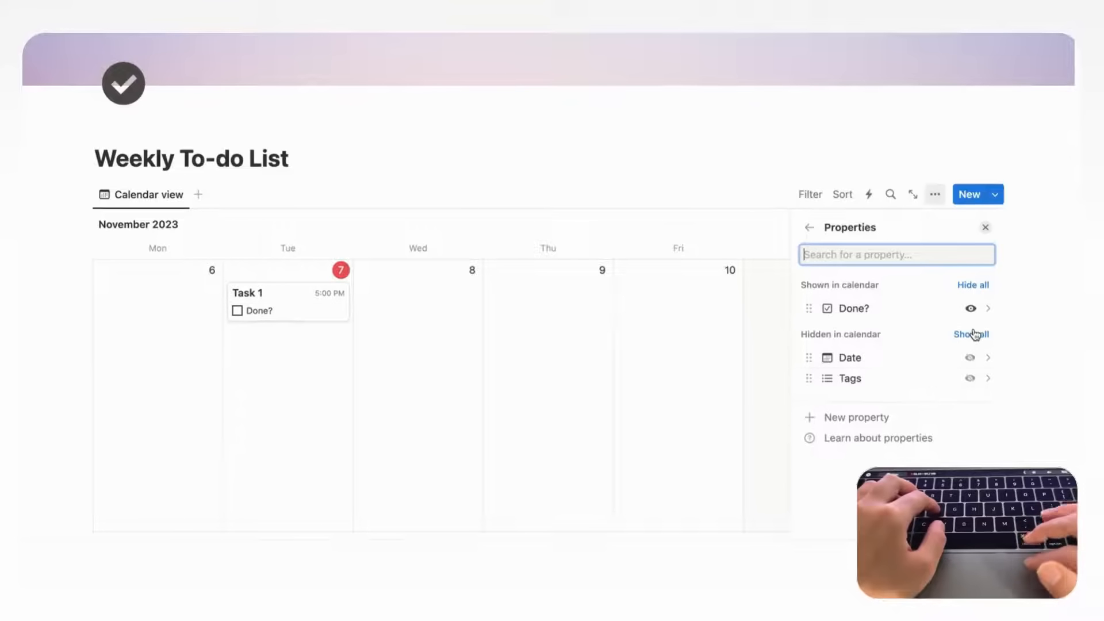
click(970, 378)
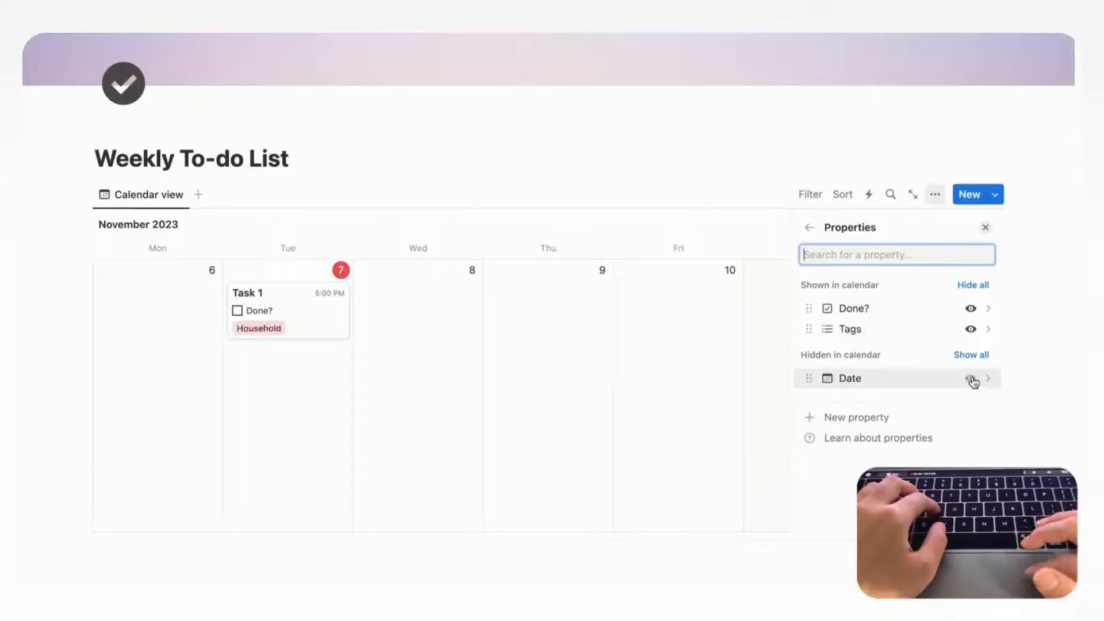
click(986, 227)
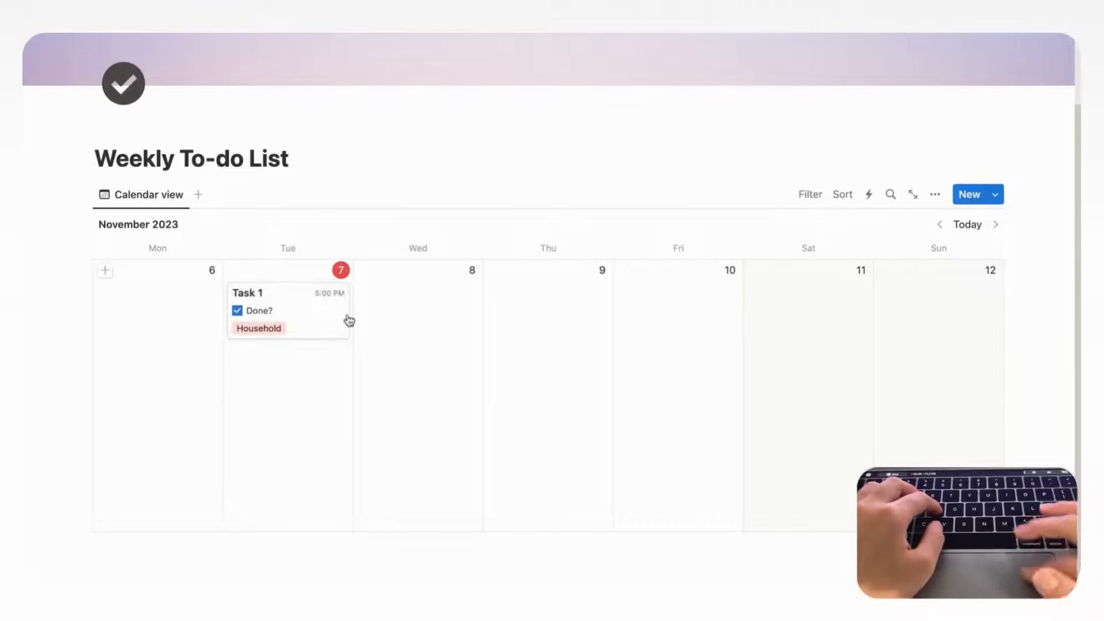
Step: Duplicate the calendar view and name the copy "Completed"
click(145, 198)
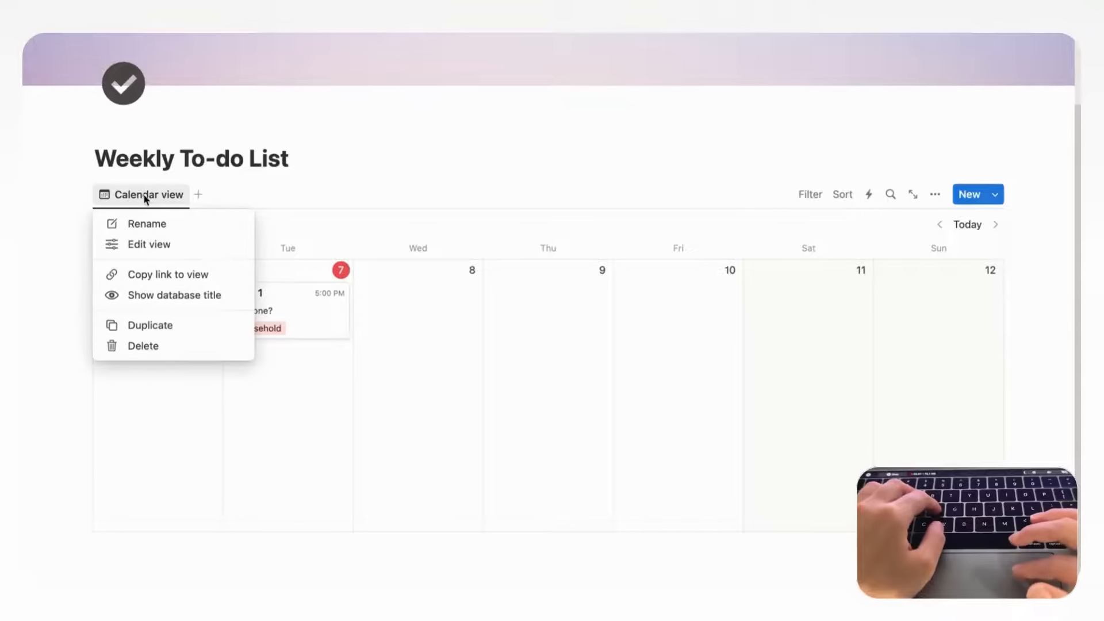
click(155, 324)
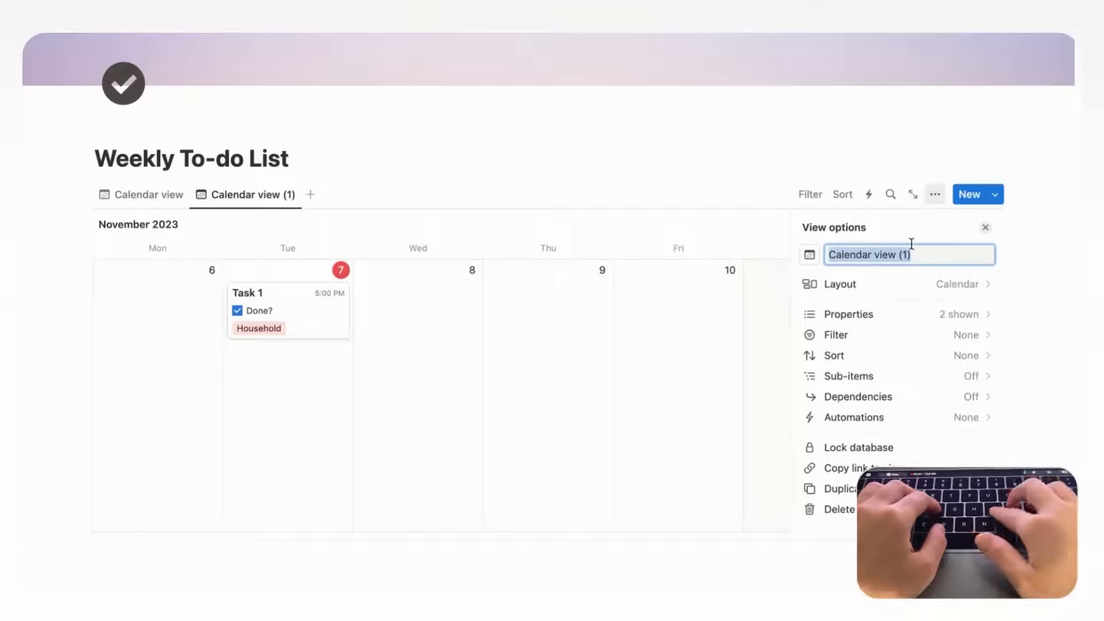
text(Completed)
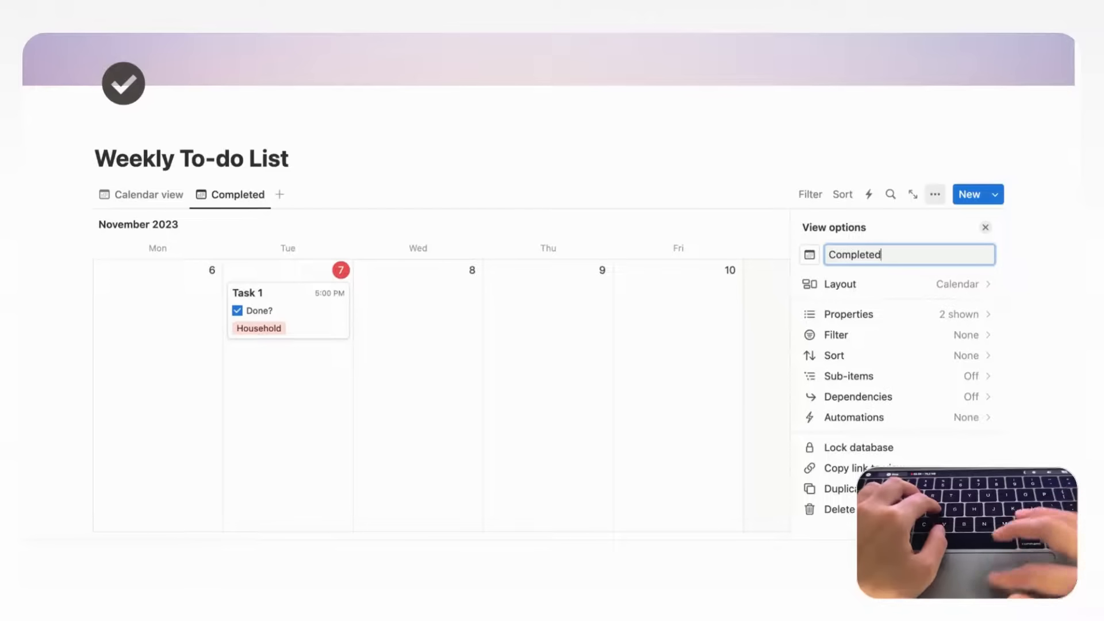
click(986, 227)
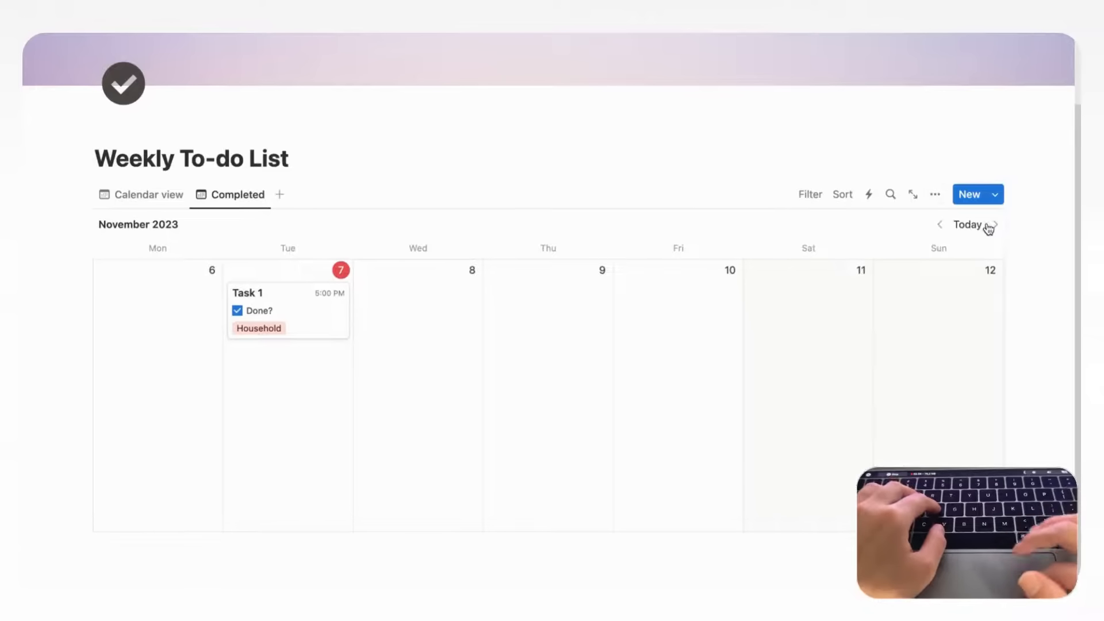
Step: Filter the Completed view to tasks whose Done? is Checked and save the filter for everyone
click(813, 200)
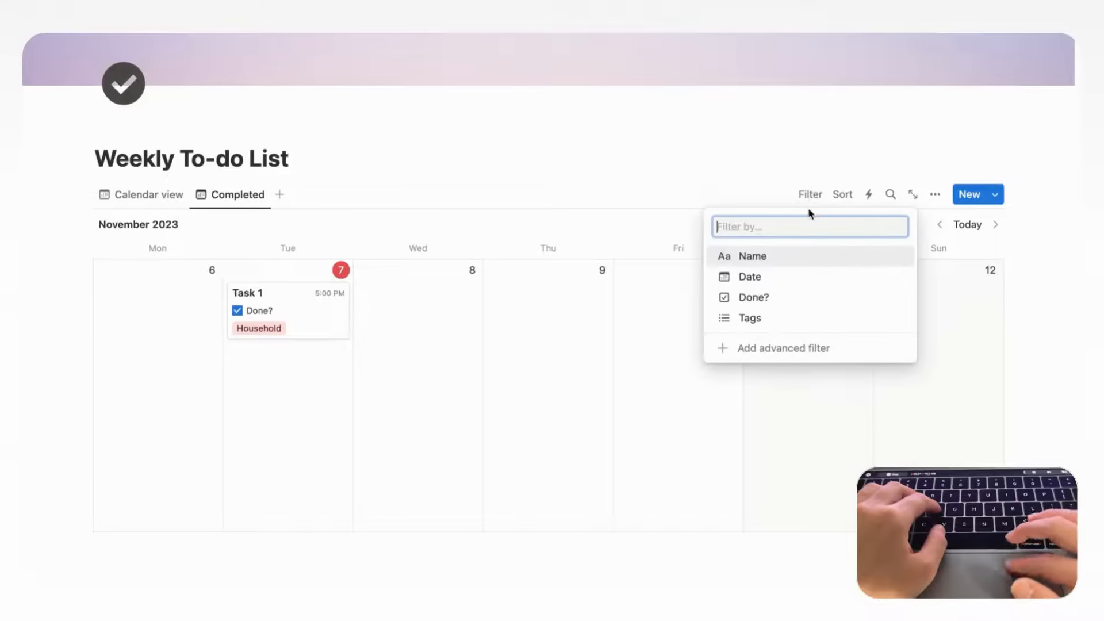
click(762, 298)
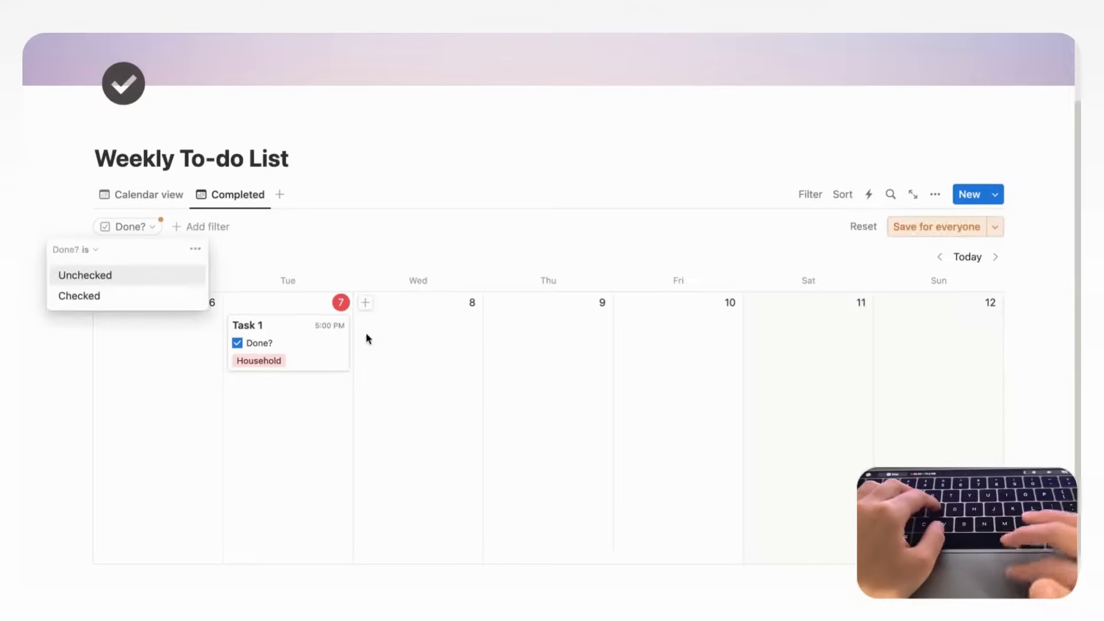
click(119, 301)
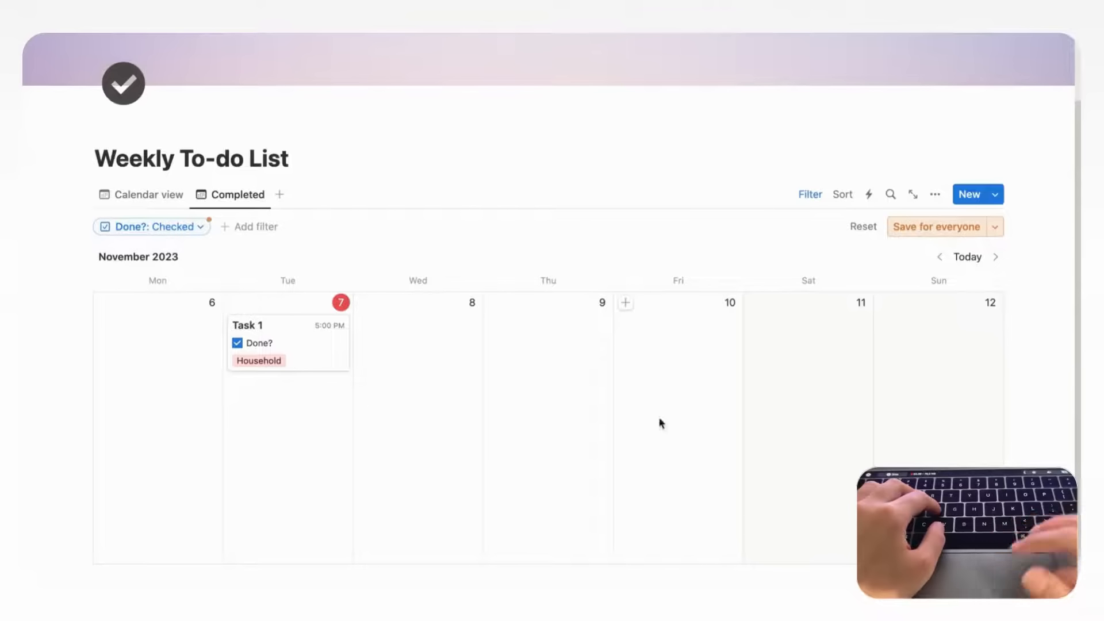
click(946, 228)
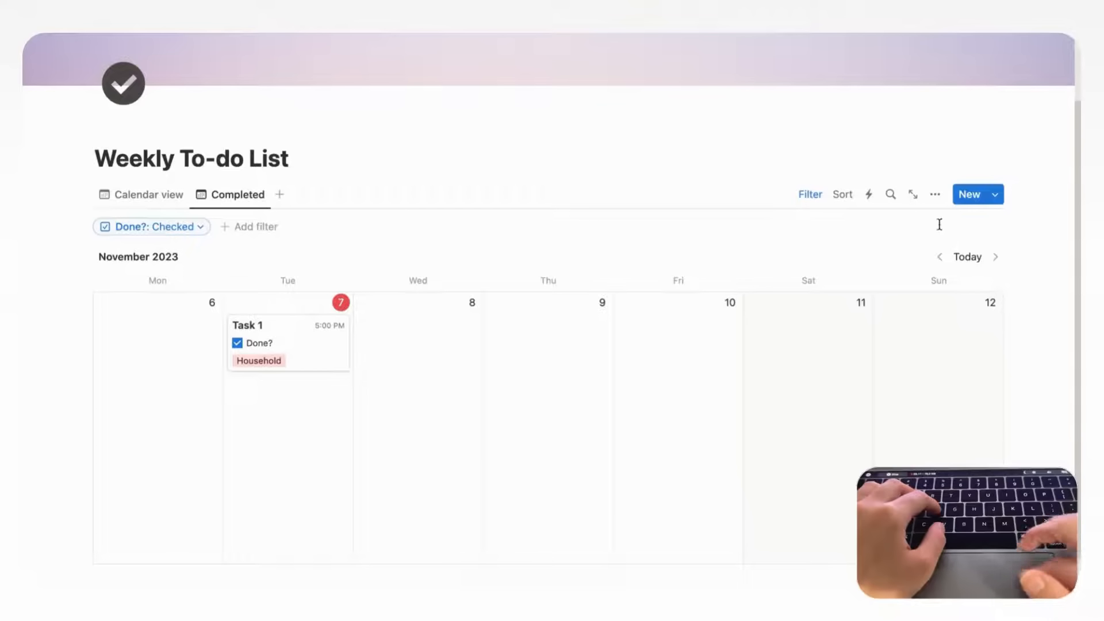
Step: Filter the original Calendar view to tasks whose Done? is Unchecked and save the filter for everyone
click(145, 194)
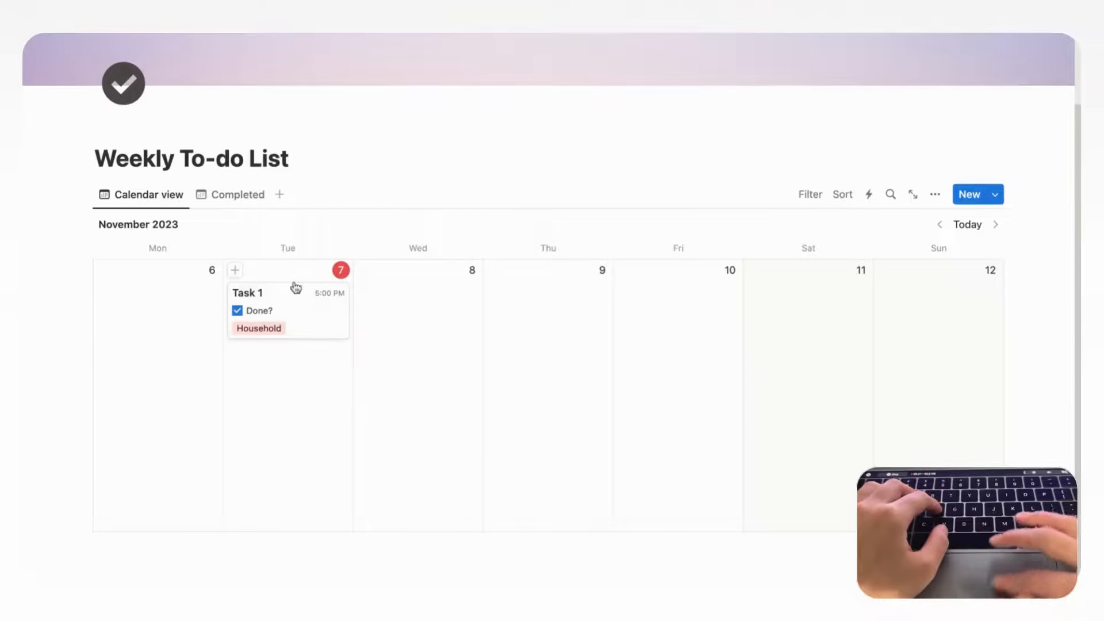
click(811, 195)
click(777, 301)
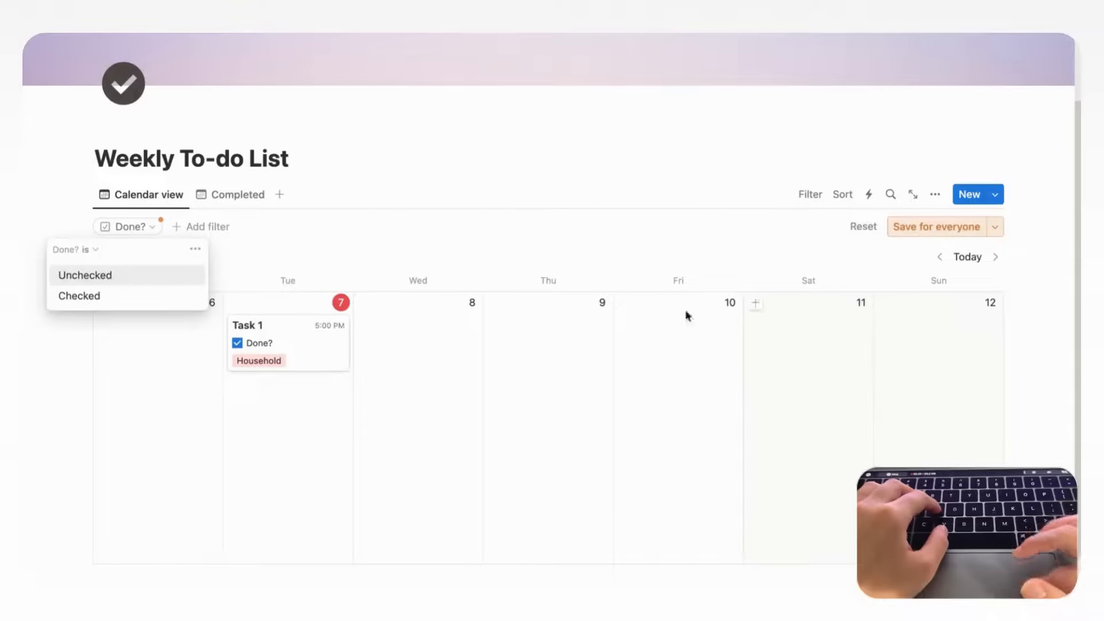
click(180, 278)
click(968, 227)
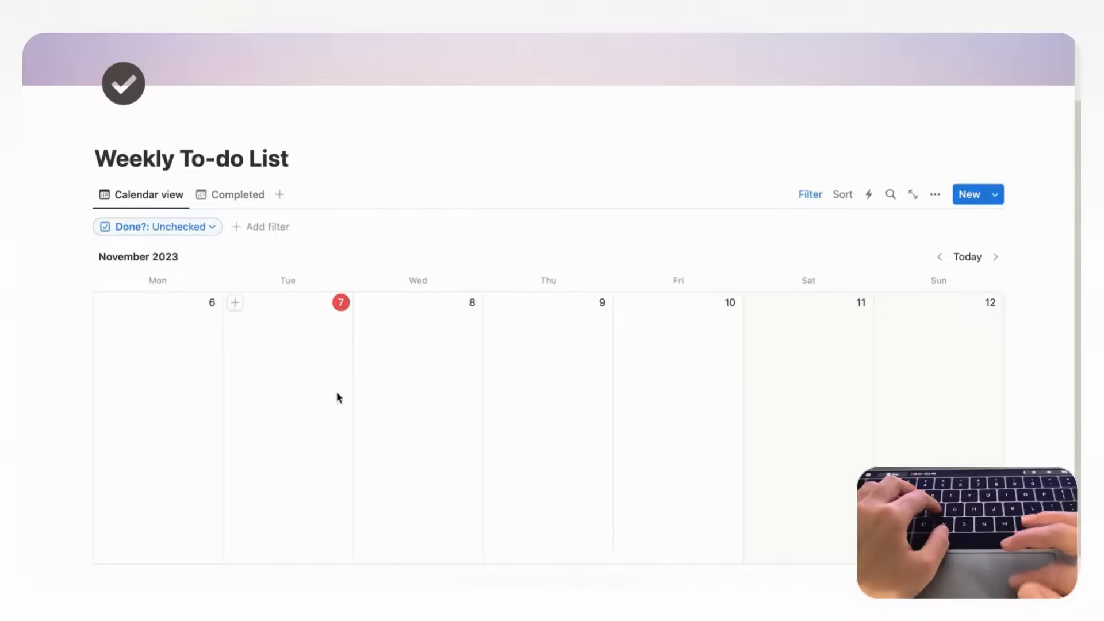
Step: Uncheck Done? on Task 1 in the Completed view and return to the Calendar view
click(237, 195)
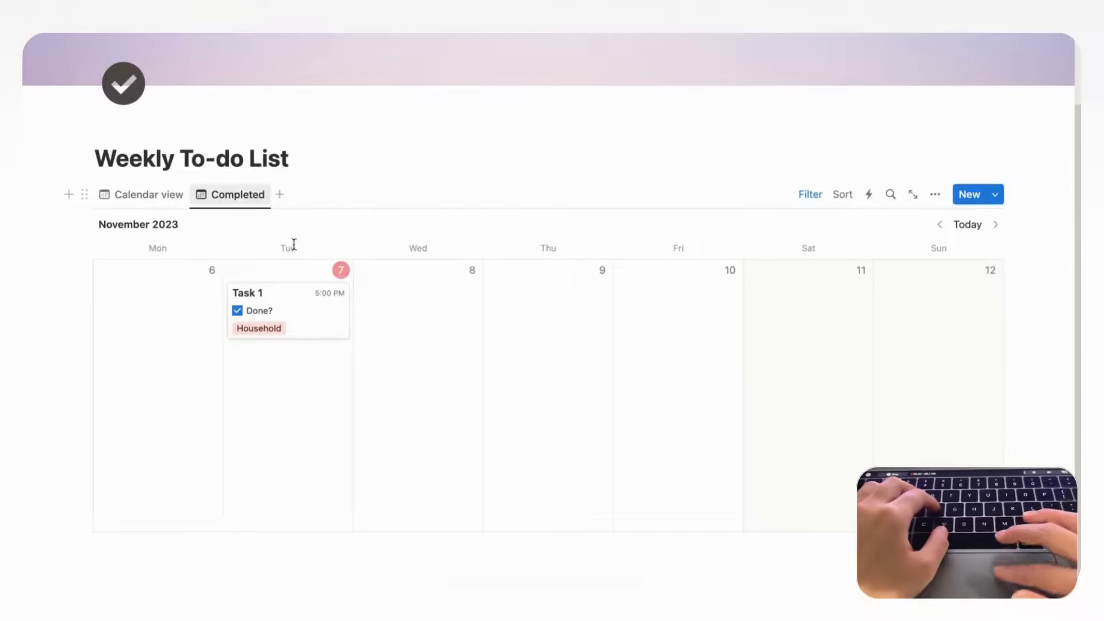
click(237, 311)
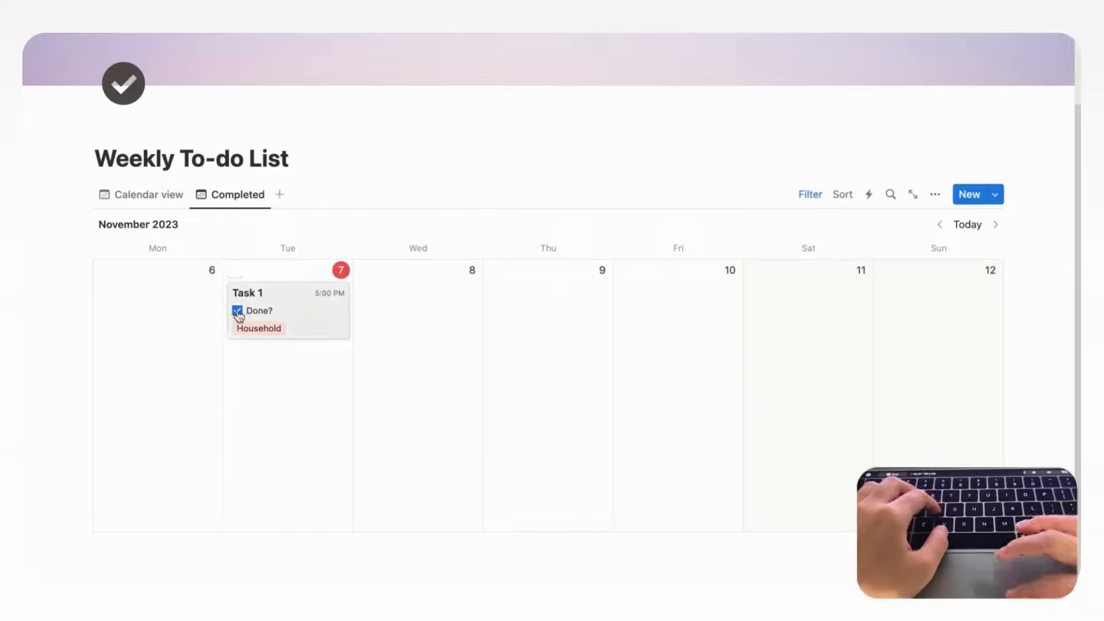
click(165, 198)
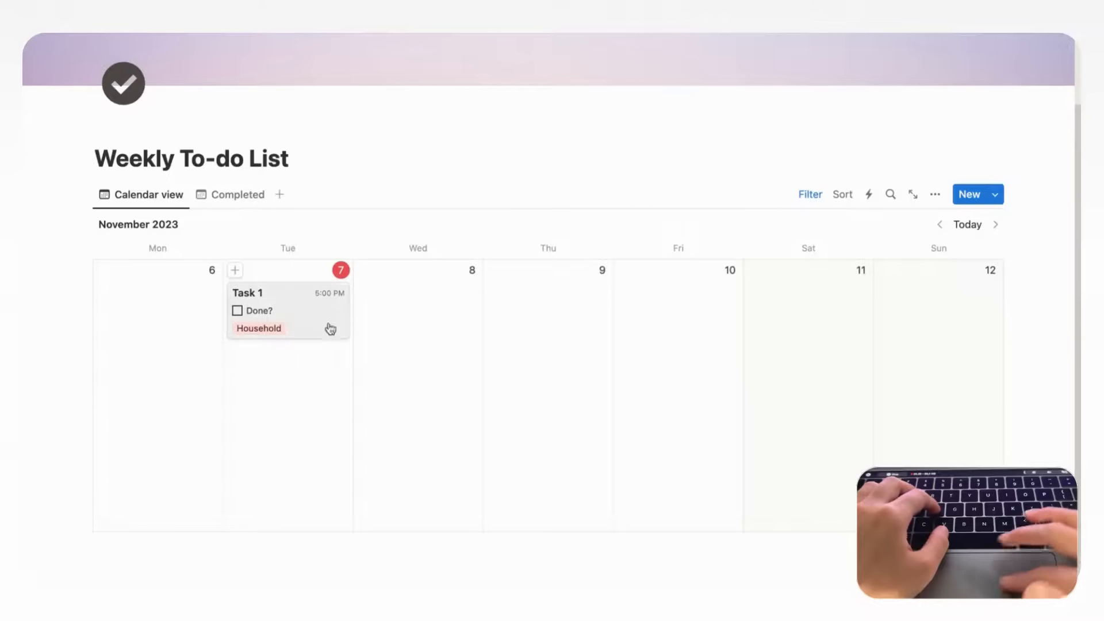
Step: Add a task named "Task 2" on Tuesday, November 7 in the Calendar view
click(237, 272)
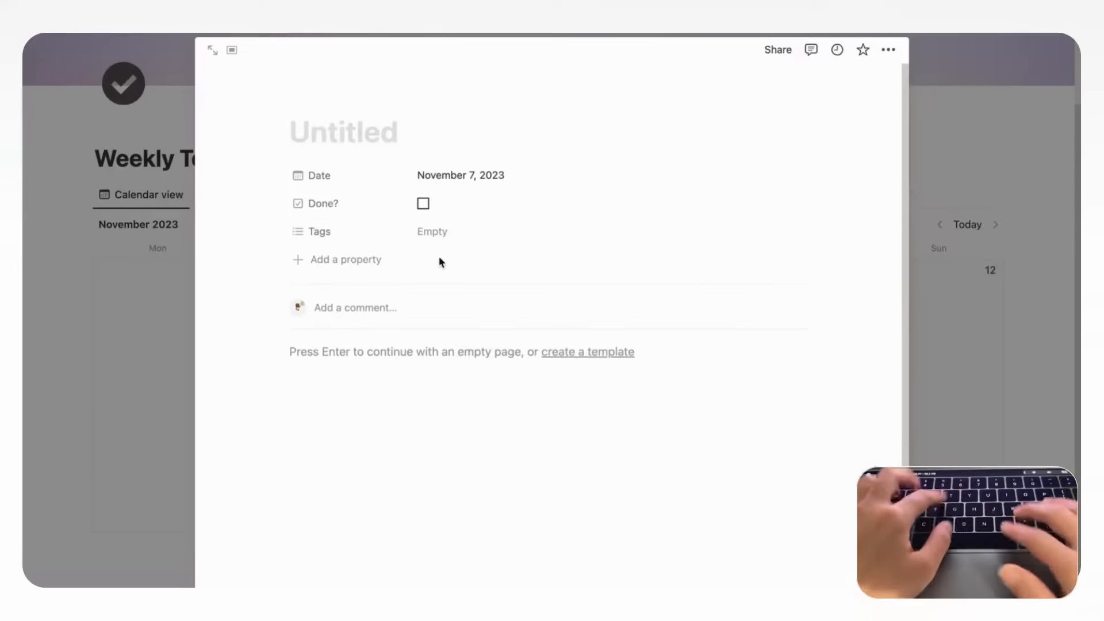
text(Task 2)
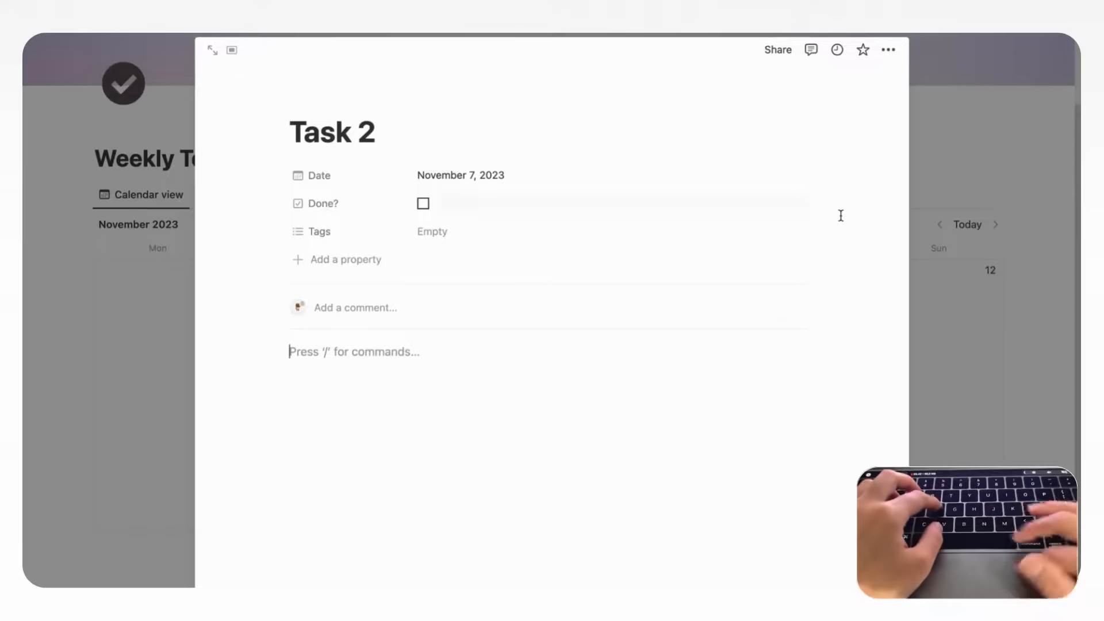
click(958, 159)
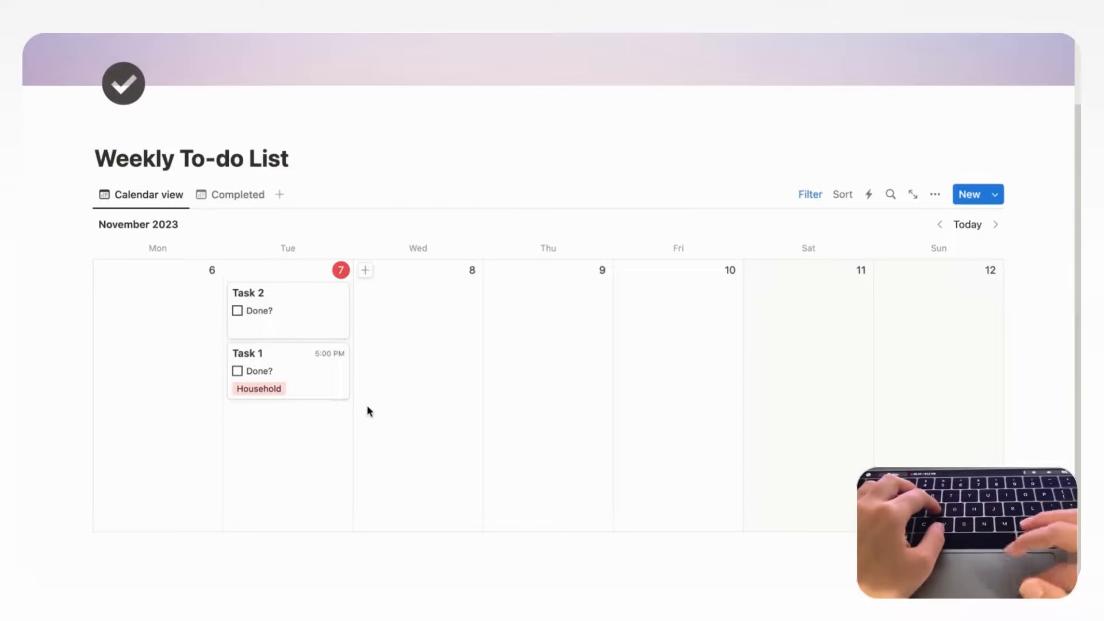
Step: Check Done? on Task 2 and Task 1 and view them in the Completed view before returning to the Calendar view
click(237, 311)
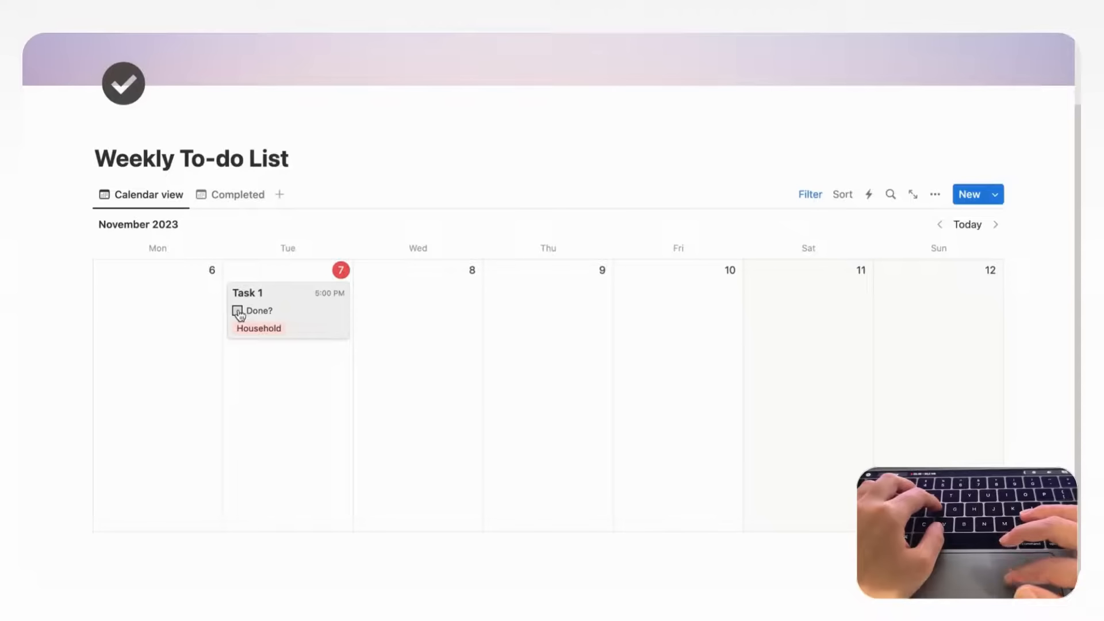
click(238, 311)
click(239, 196)
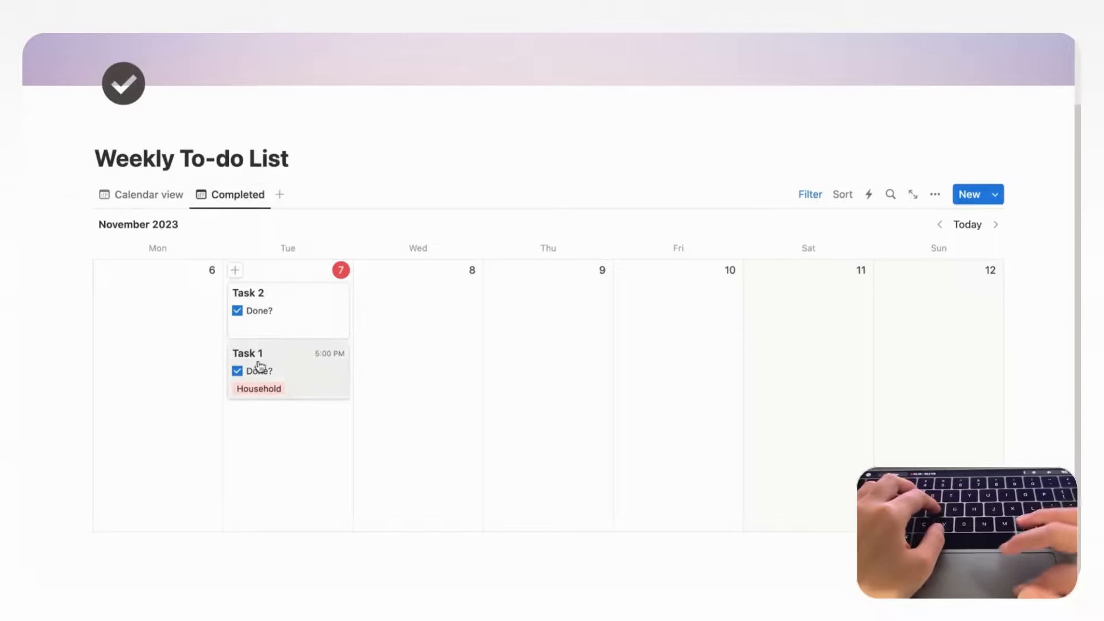
click(153, 198)
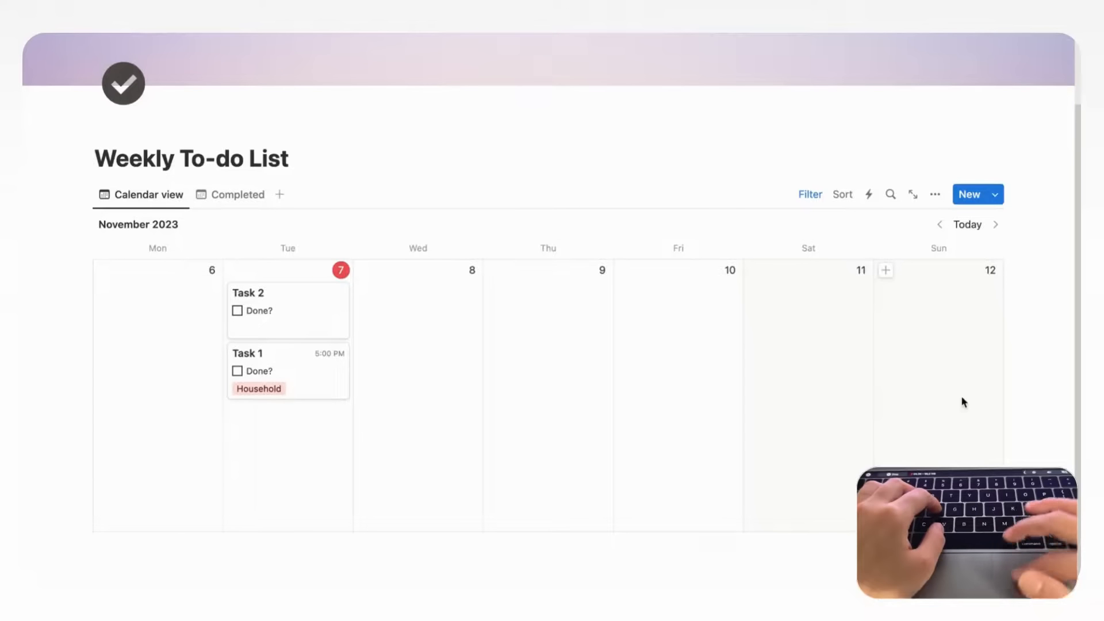
Step: Create a new template in the Weekly To-do list database titled "Throw out garbage"
click(997, 196)
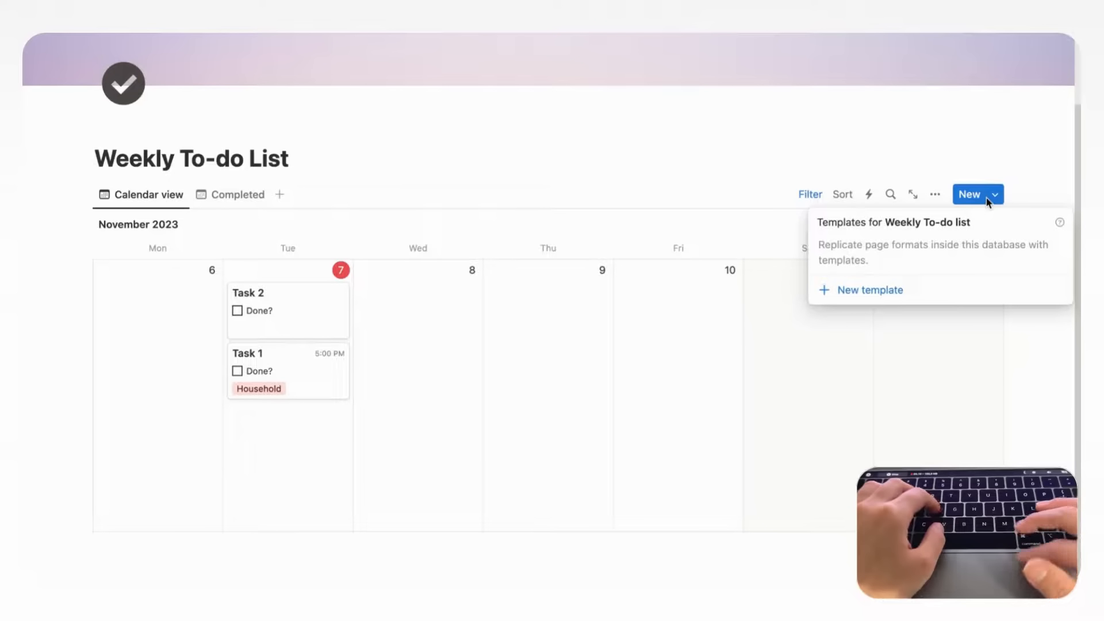
click(892, 291)
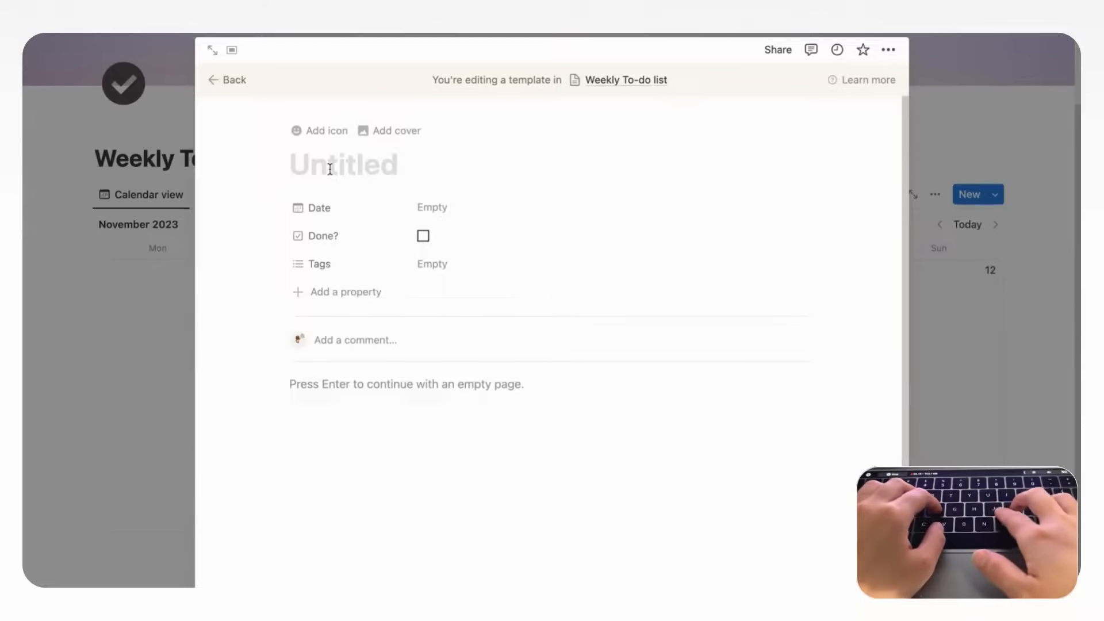
text(Thro)
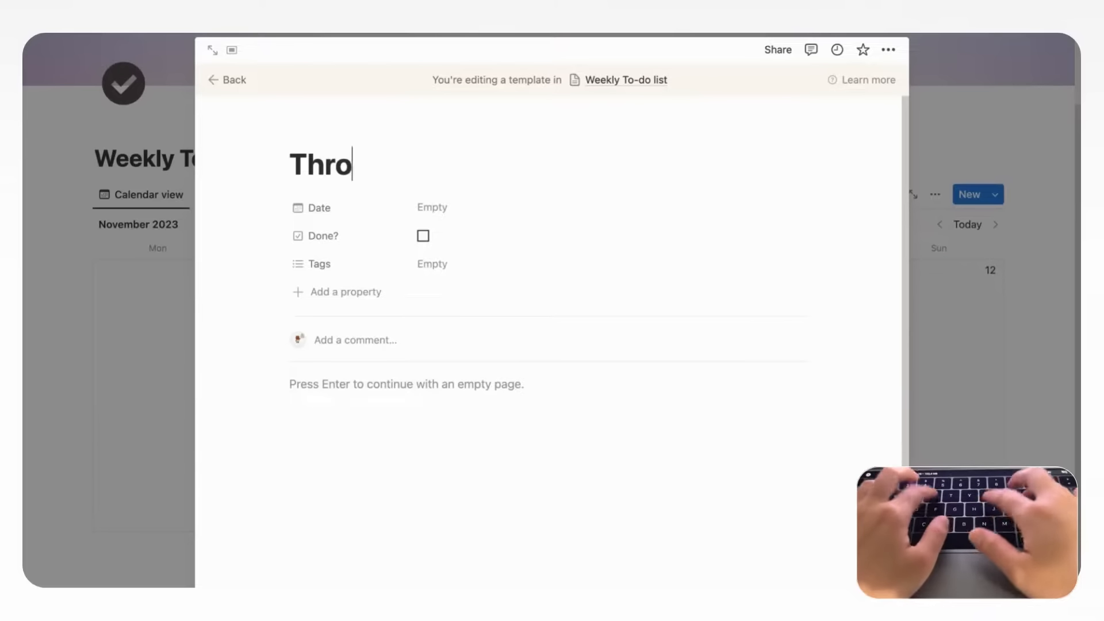
text(w out )
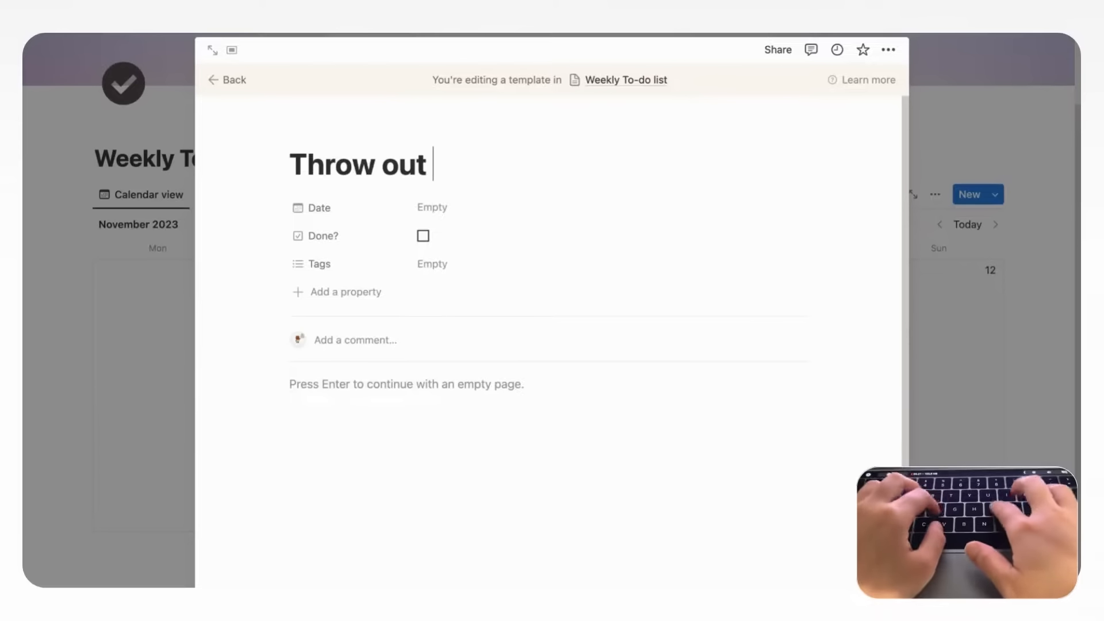
text(garbage)
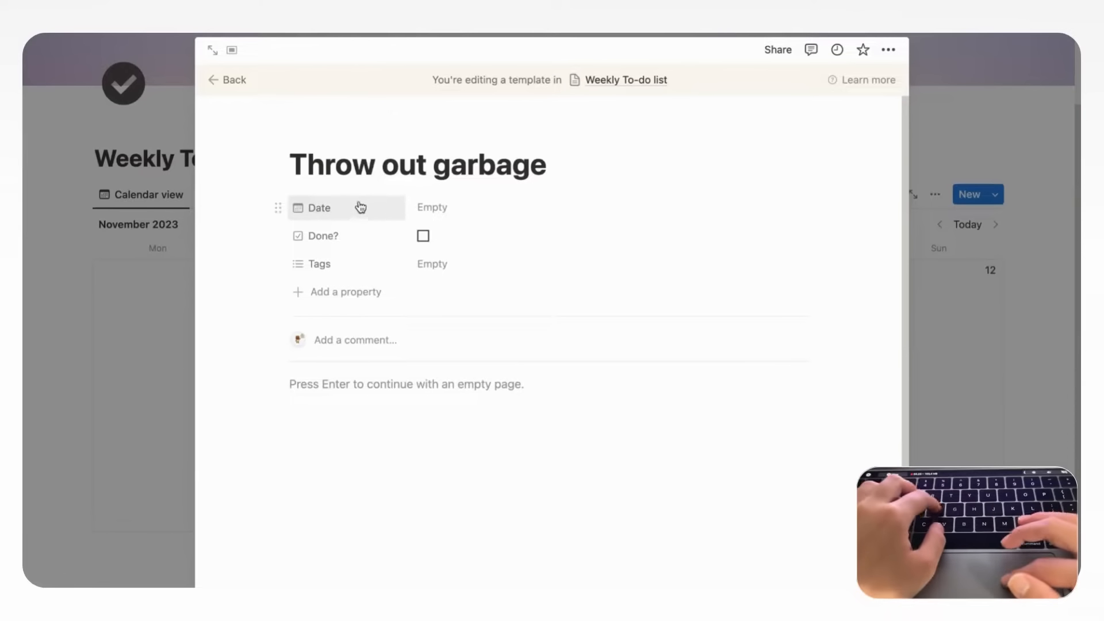
Step: Set the template's Date to Today (date when duplicated) and its tag to Household, and return to the calendar
click(483, 215)
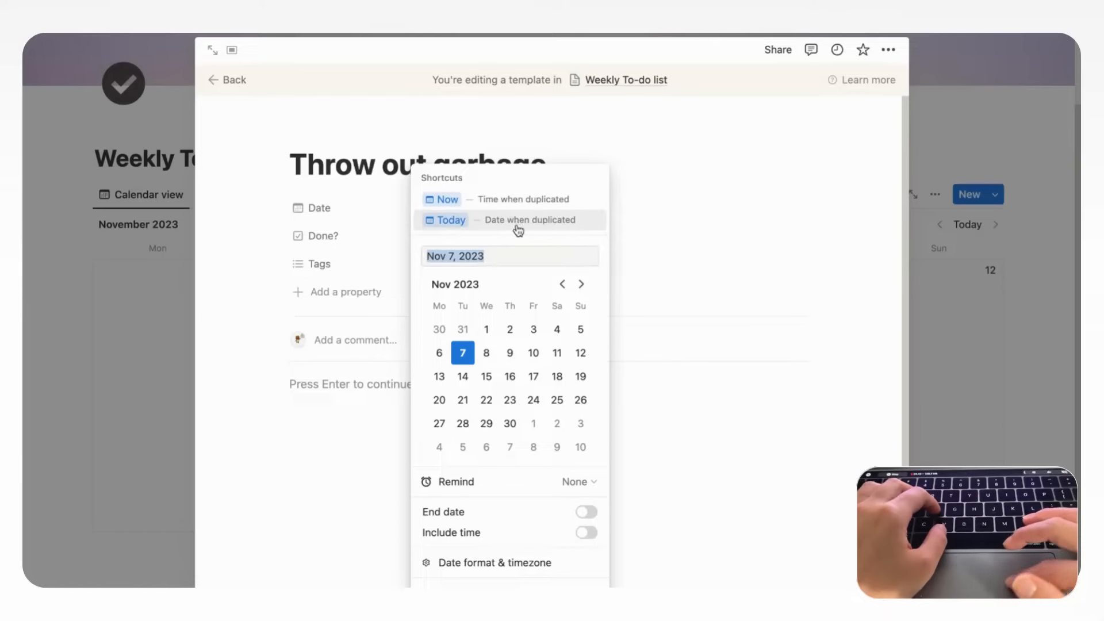
click(561, 229)
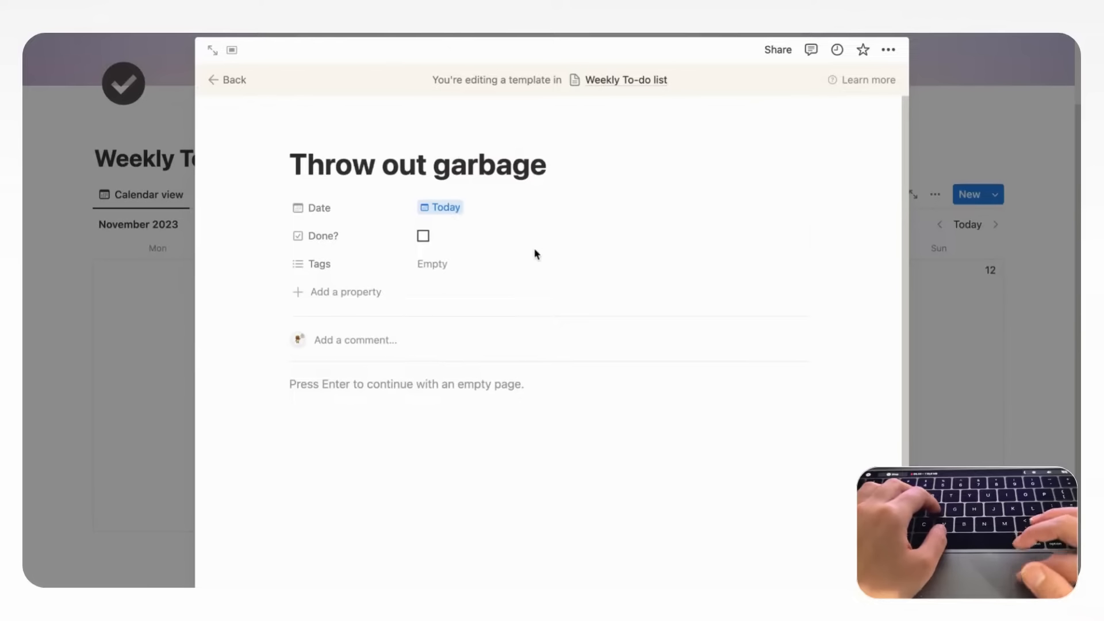
click(468, 264)
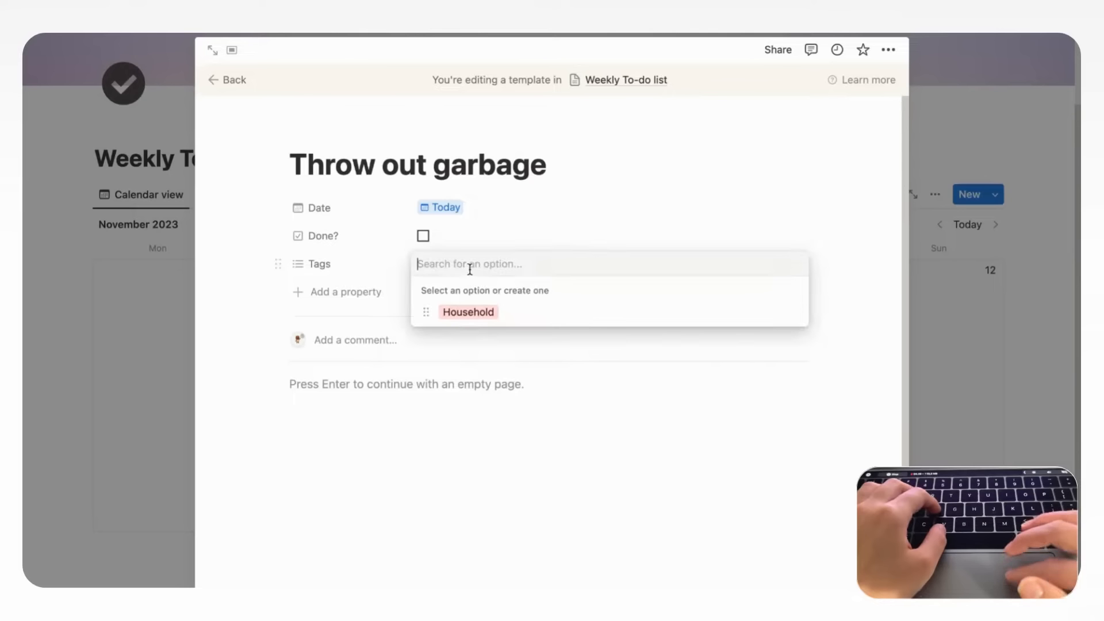
click(486, 315)
click(587, 233)
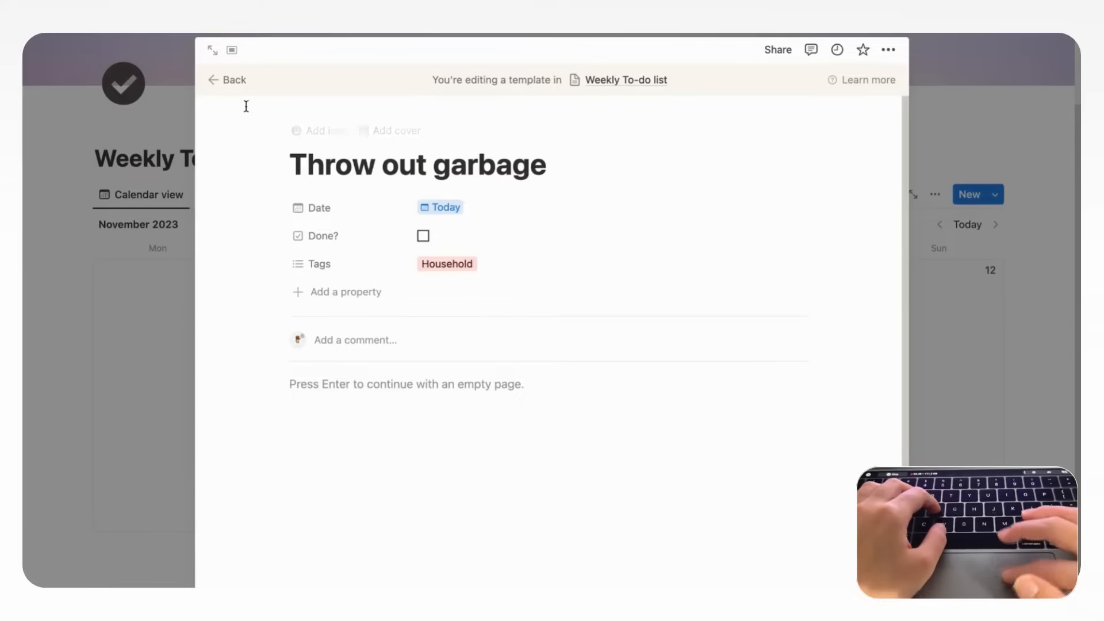
click(229, 81)
Step: Set the "Throw out garbage" template to repeat every week on Tuesday and save the schedule
click(995, 194)
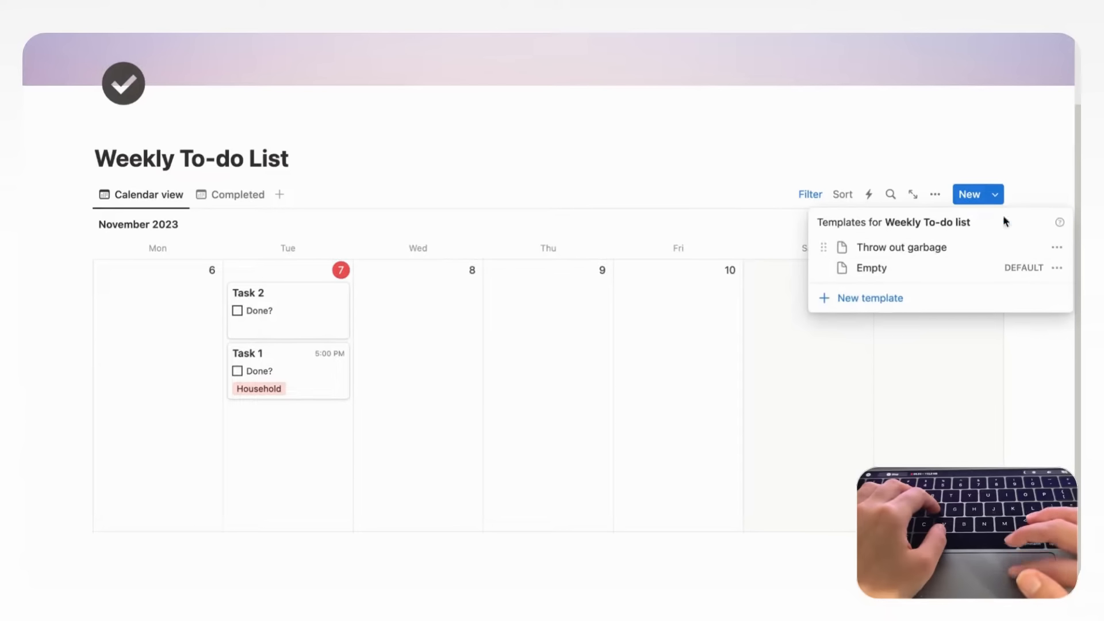
click(1056, 247)
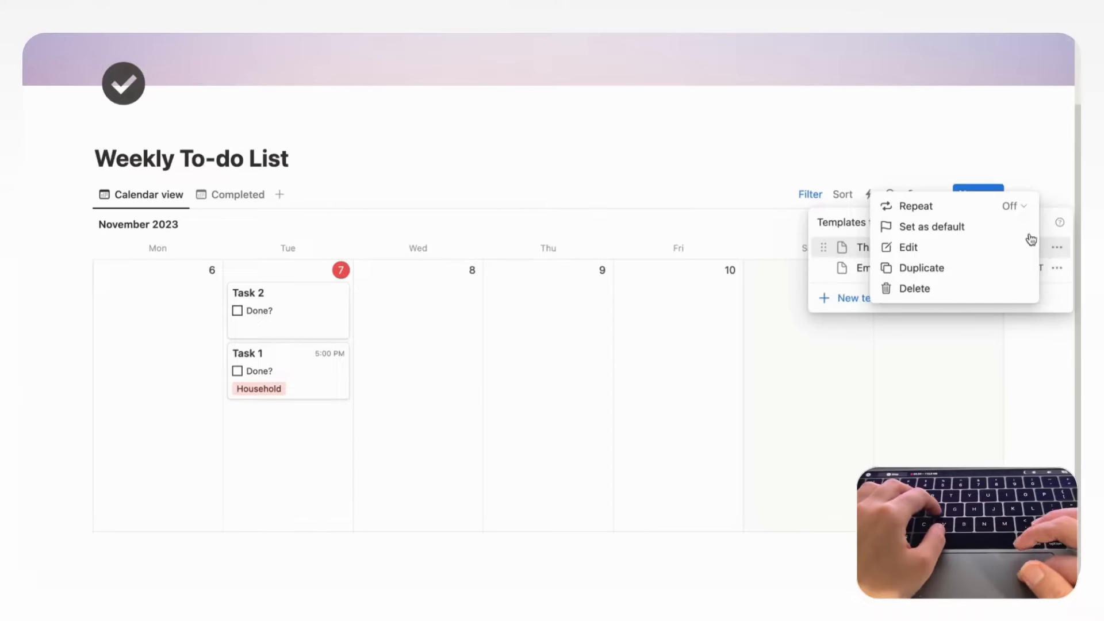
click(1017, 206)
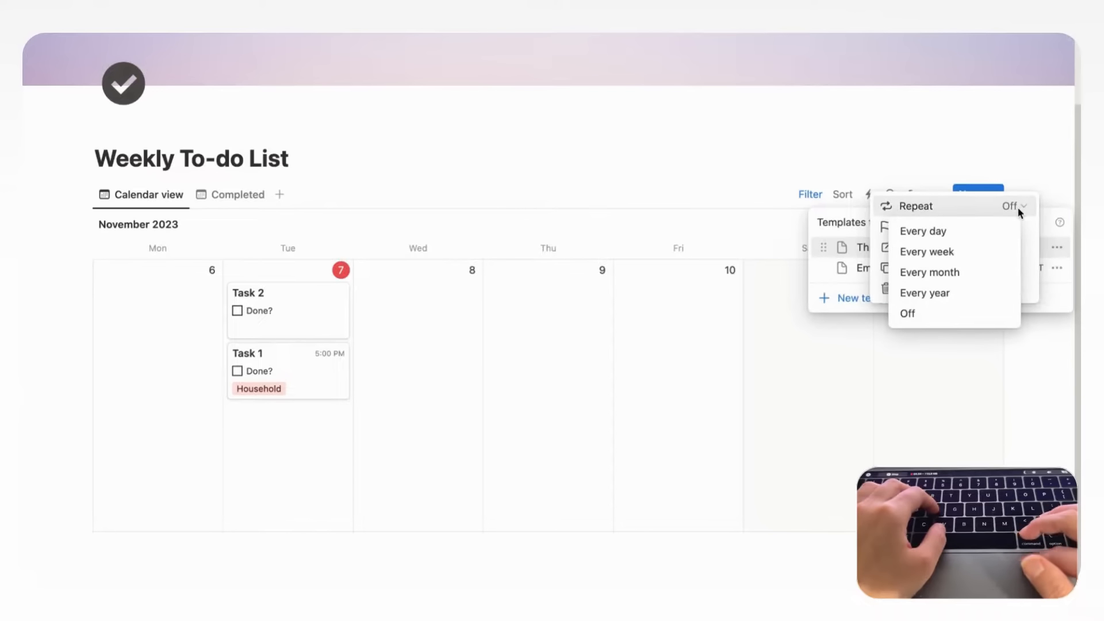
click(991, 251)
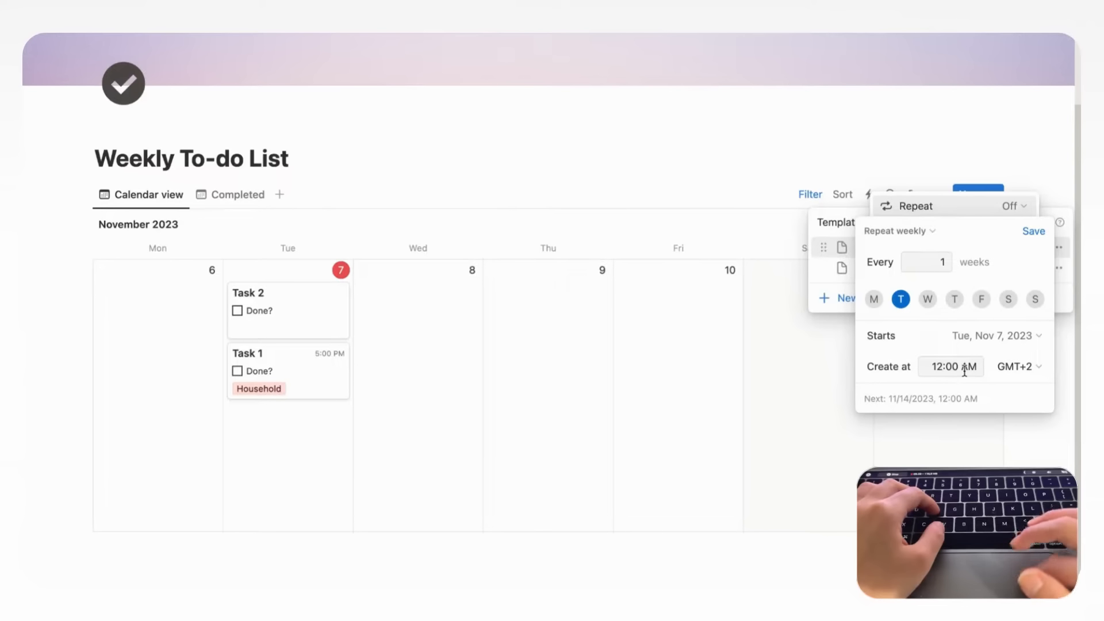
click(1034, 230)
click(1045, 177)
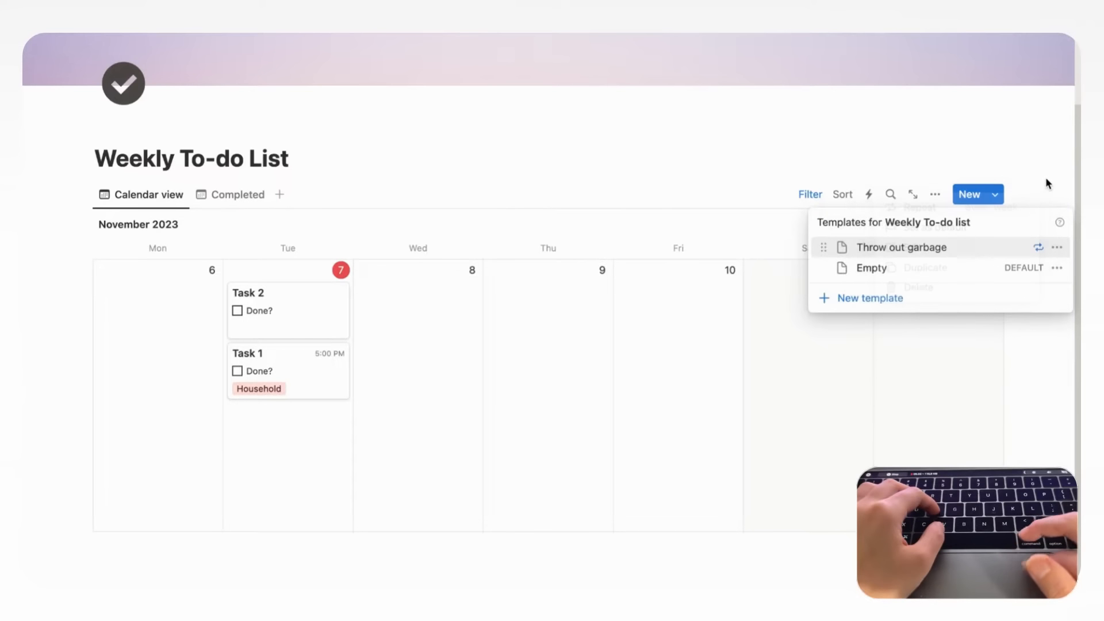
click(1046, 177)
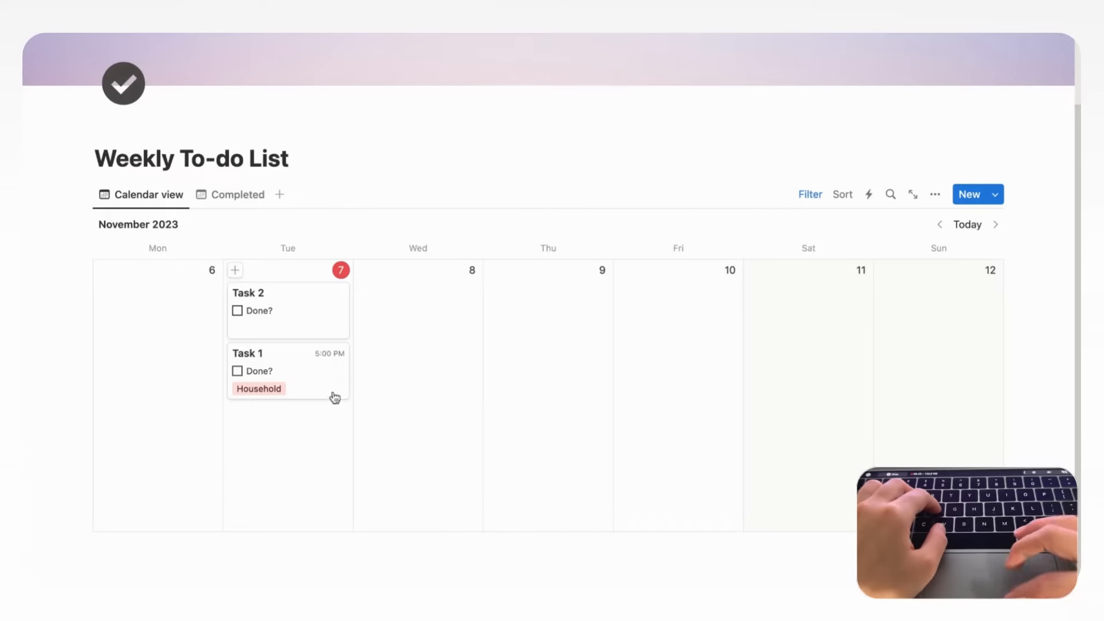
Step: Open Task 1 on November 7 to review its properties and page content, and close it
scroll(360, 344, up, 1)
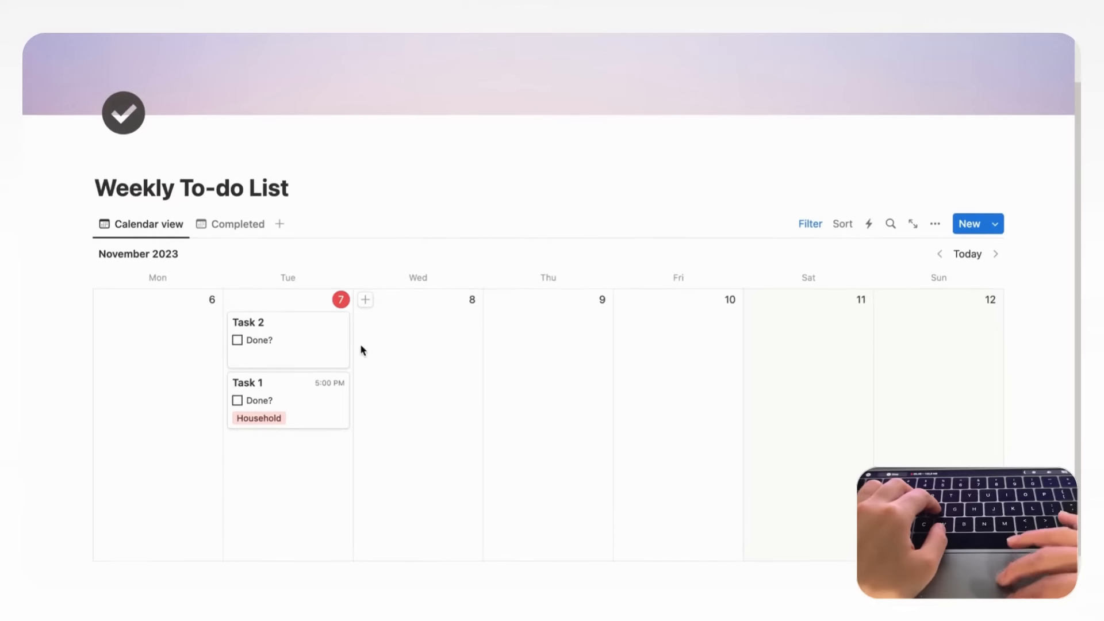
click(322, 403)
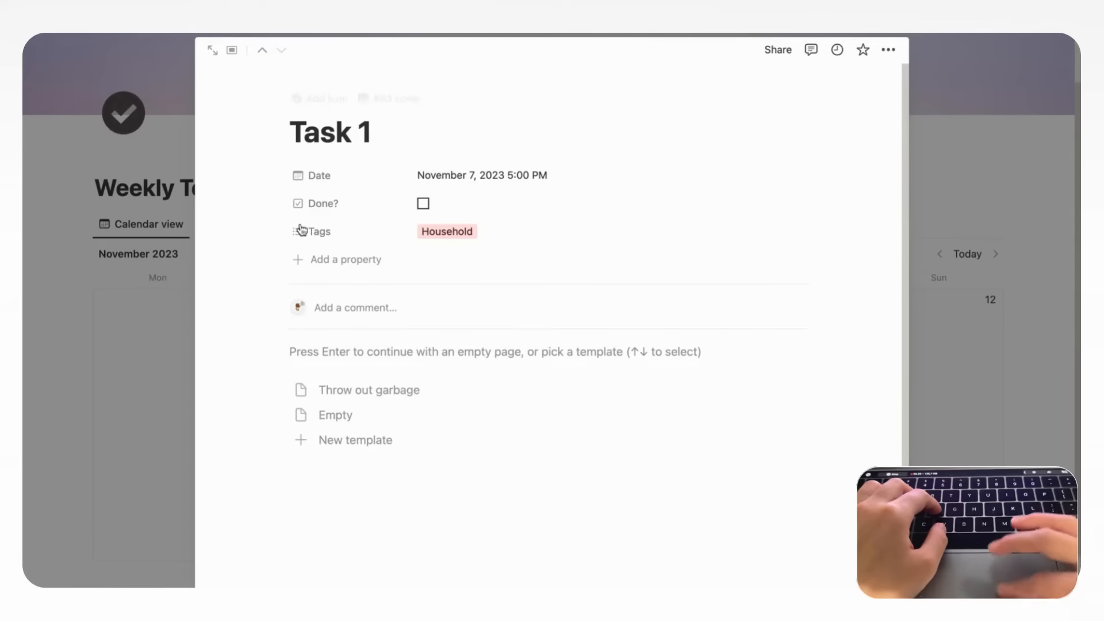
click(971, 187)
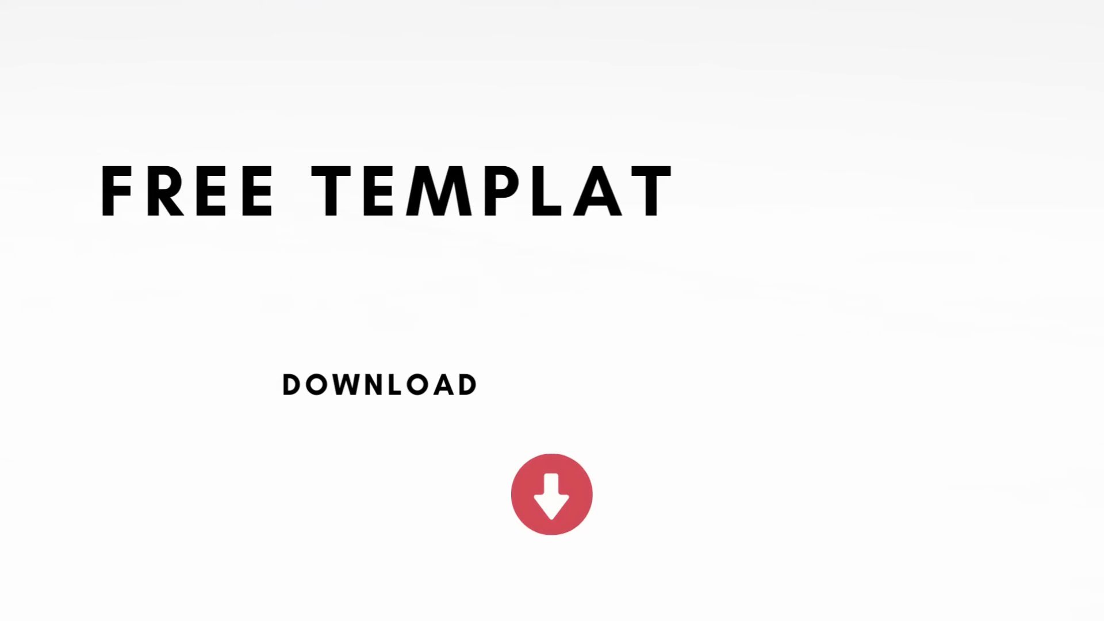